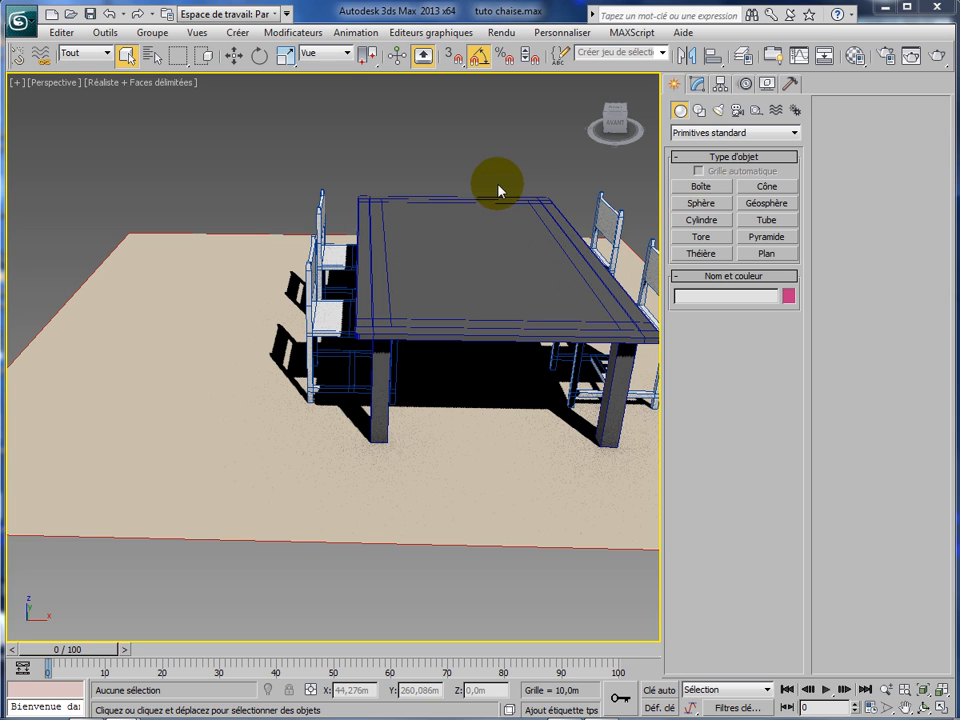
Create a box about 187 m long, 44 m wide and 52 m high on the floor beside the table, then save the scene
click(701, 188)
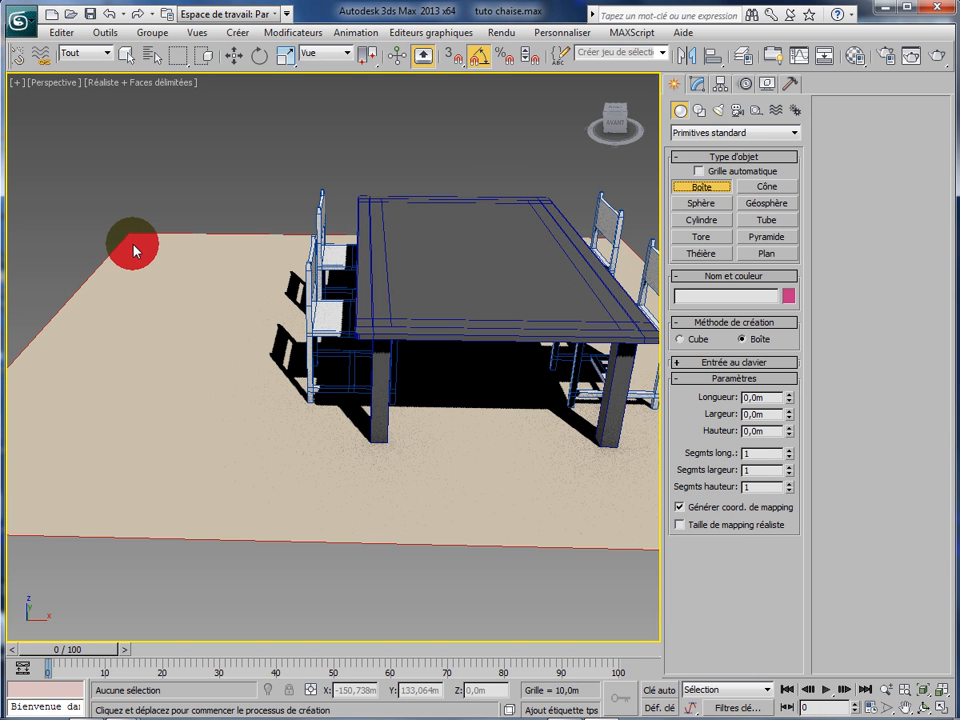
drag(135, 250, 110, 492)
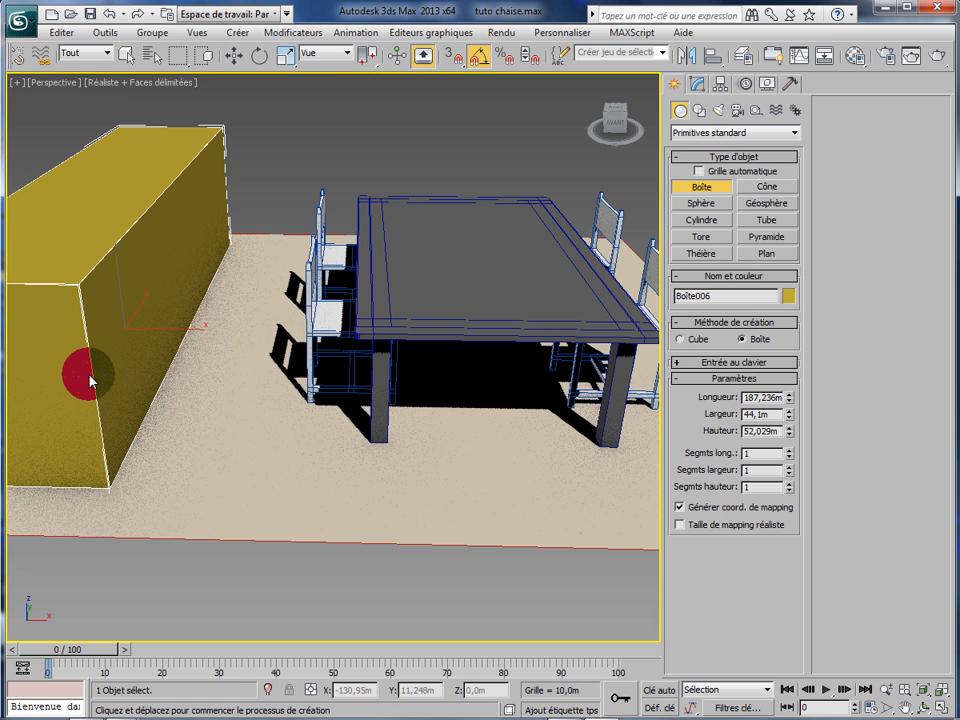
right_click(558, 345)
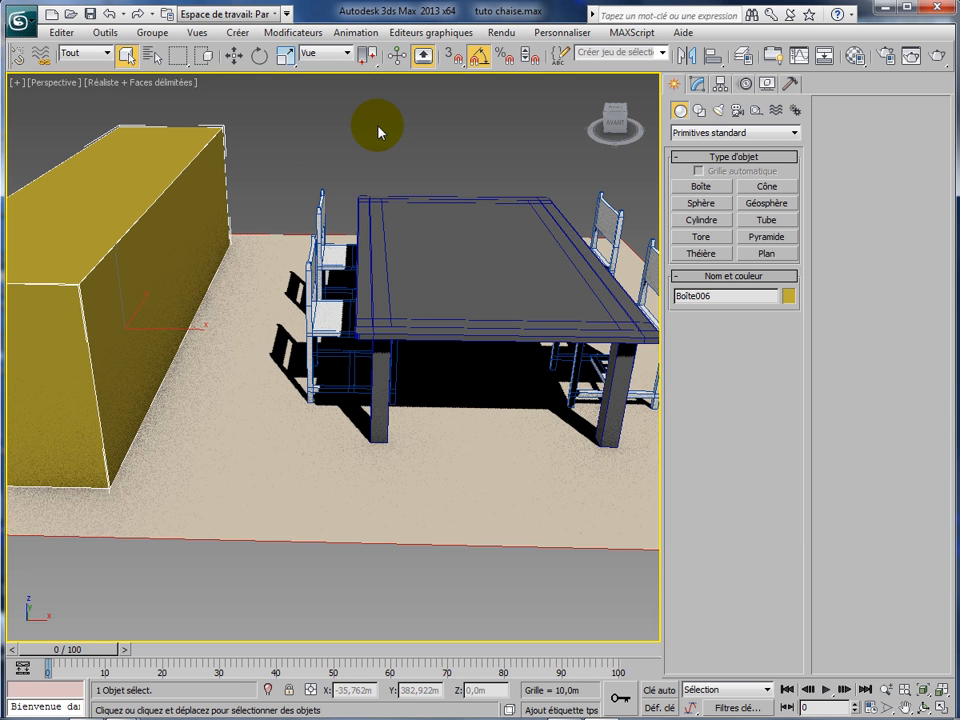
key(ctrl+s)
click(272, 369)
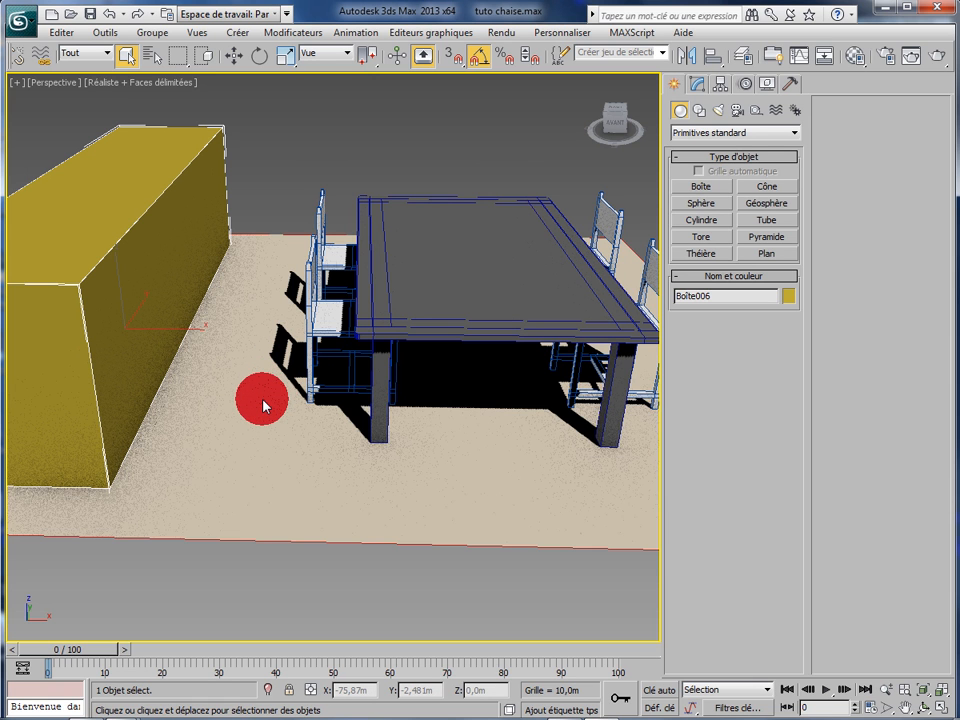
Move the box along X past the opposite side of the table and off the floor plane, to about X 157 m
scroll(265, 405, down, 8)
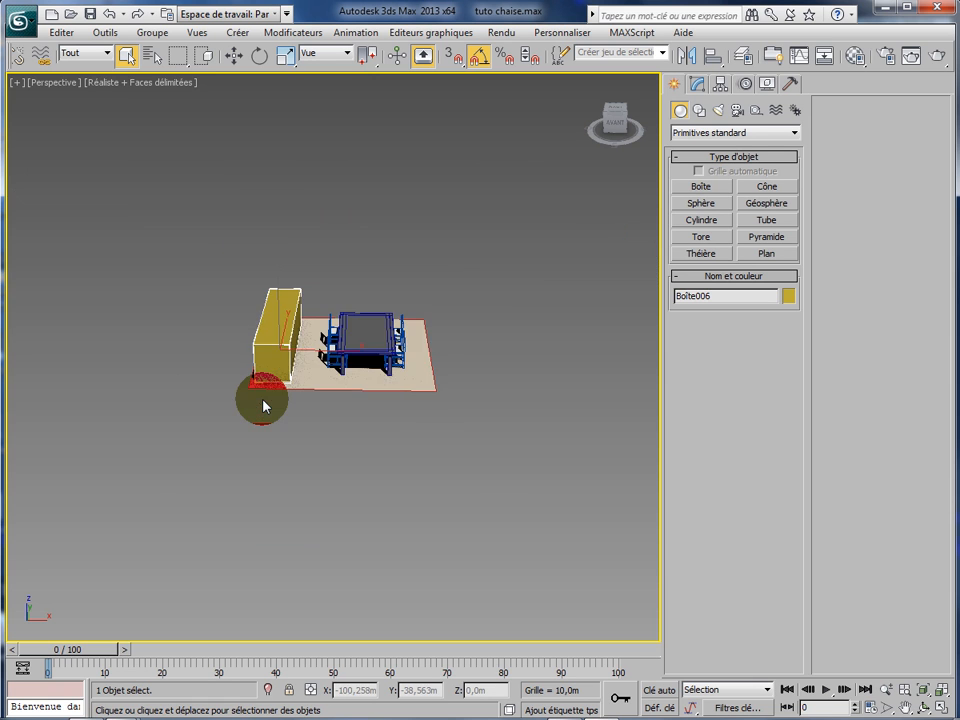
click(233, 55)
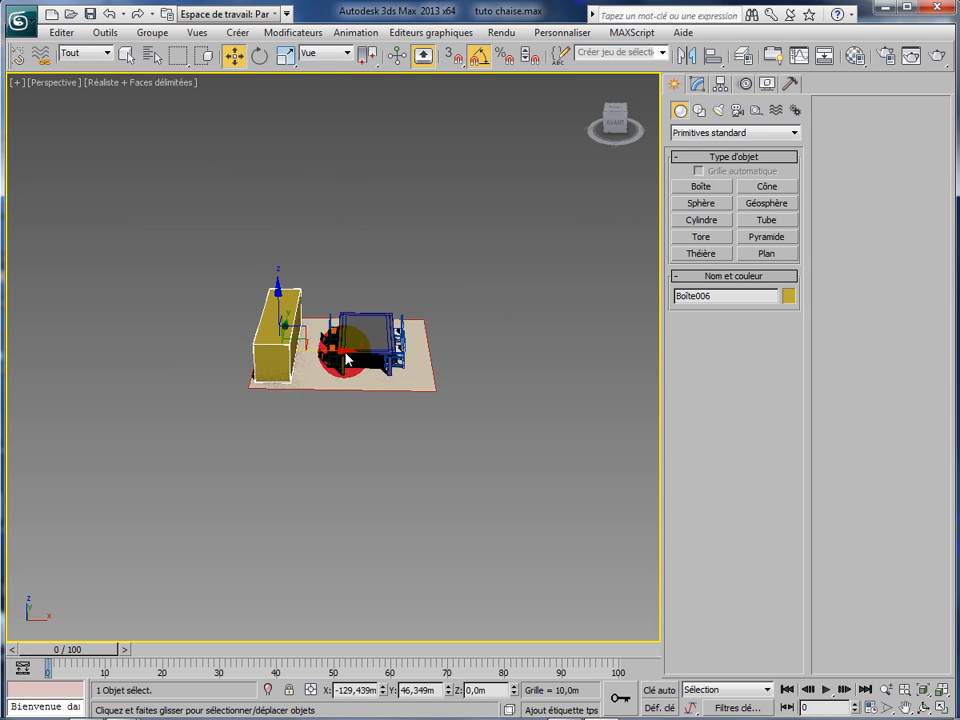
drag(345, 352, 559, 350)
click(522, 457)
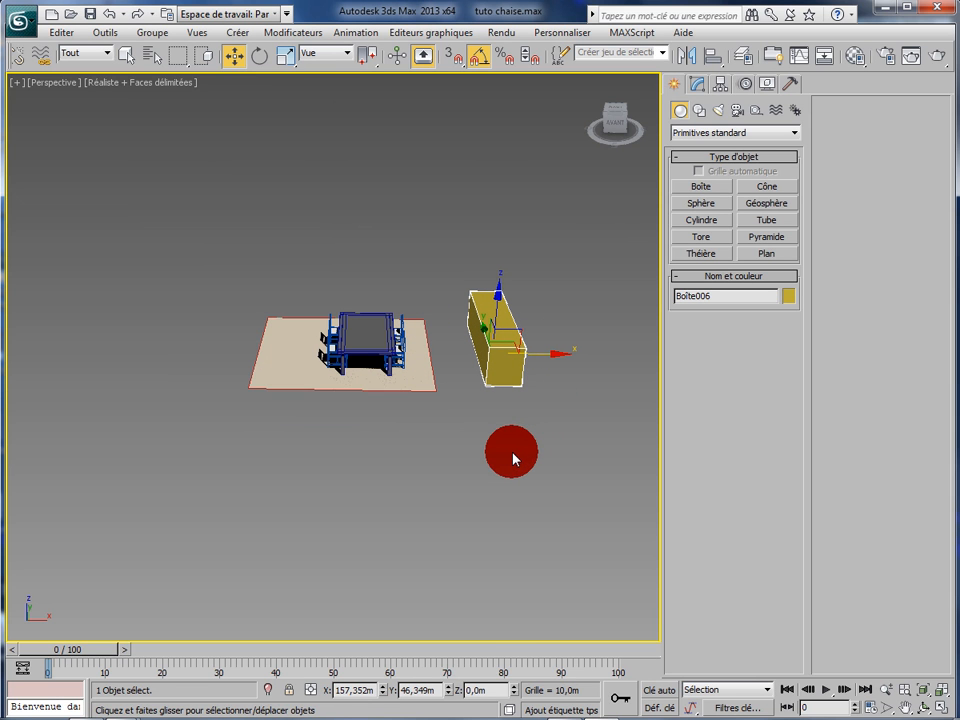
Convert the box to an editable polygon object
key(z)
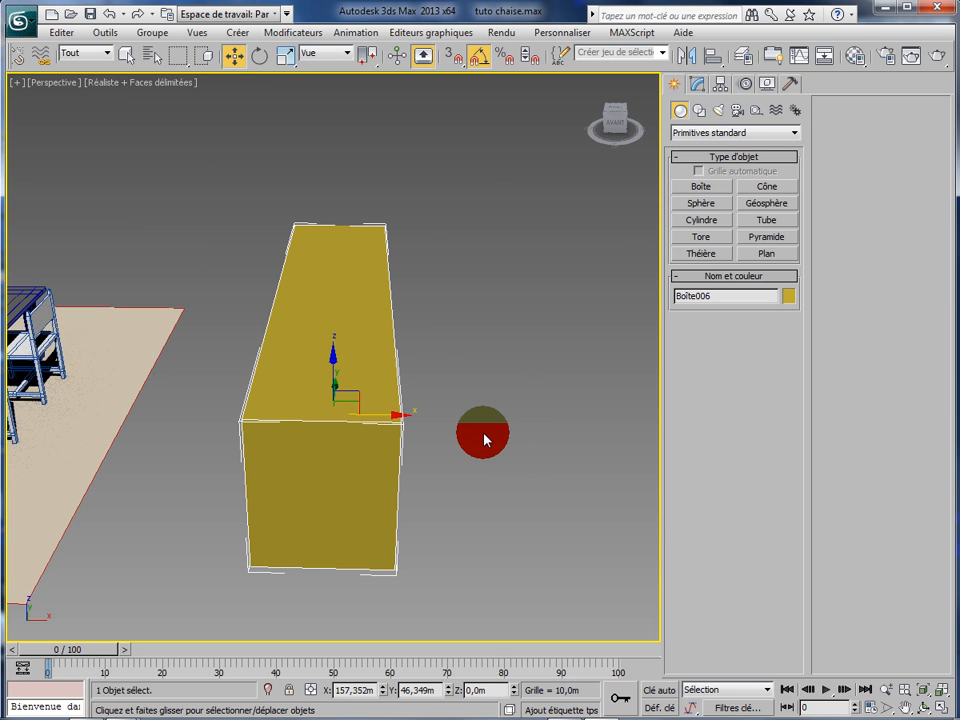
alt+middle_drag(484, 439, 461, 420)
right_click(347, 314)
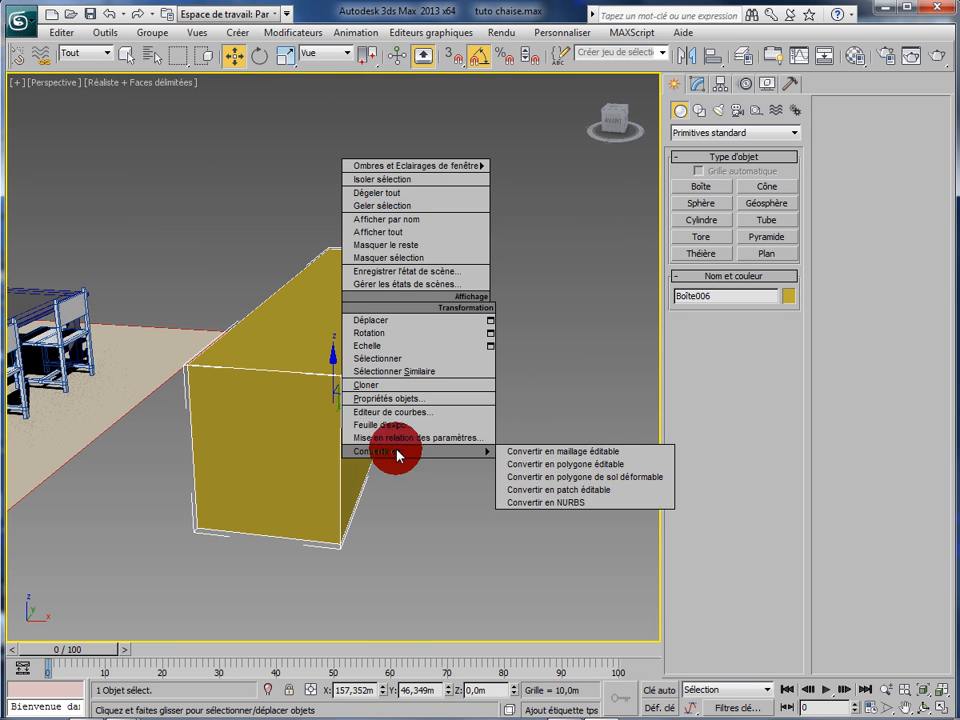
mouse_move(475, 452)
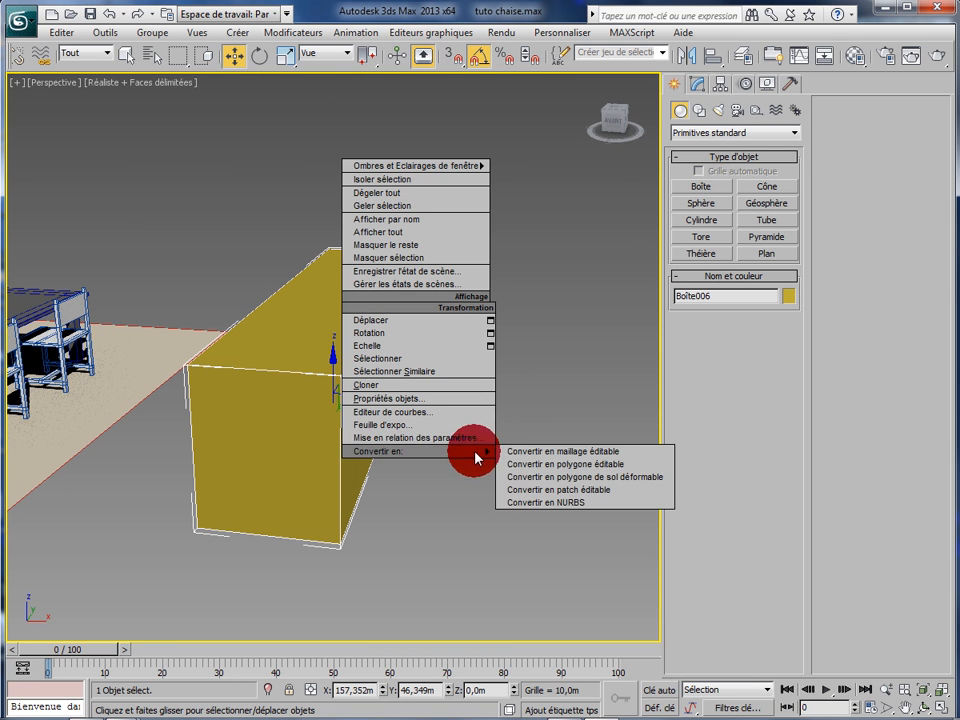
click(576, 464)
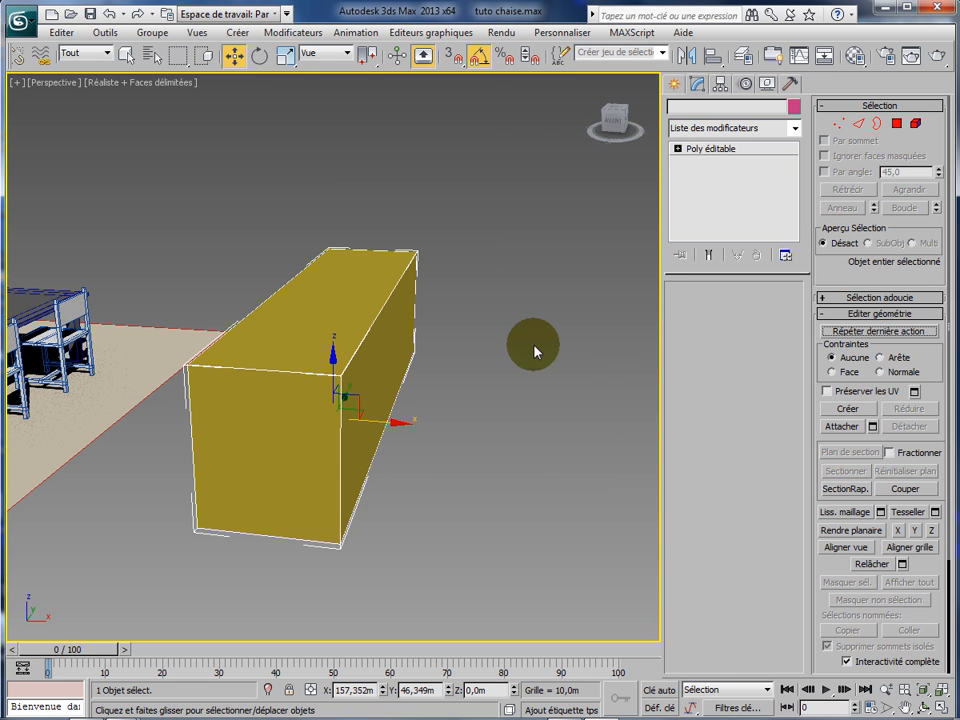
Switch the editable poly to polygon selection and select the box's top face
click(293, 289)
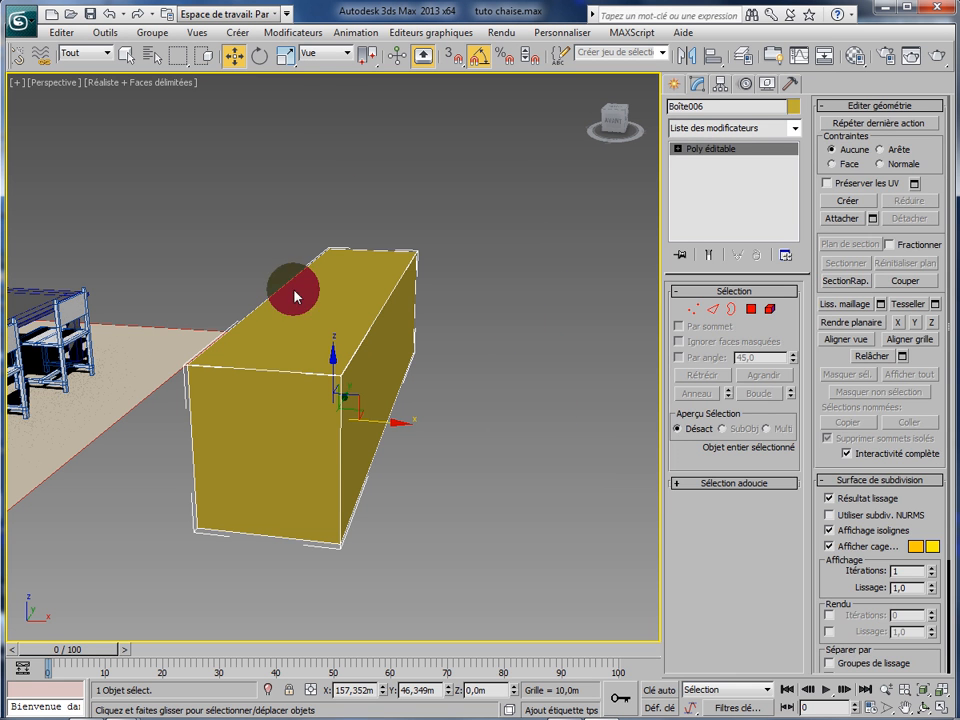
click(279, 318)
click(311, 301)
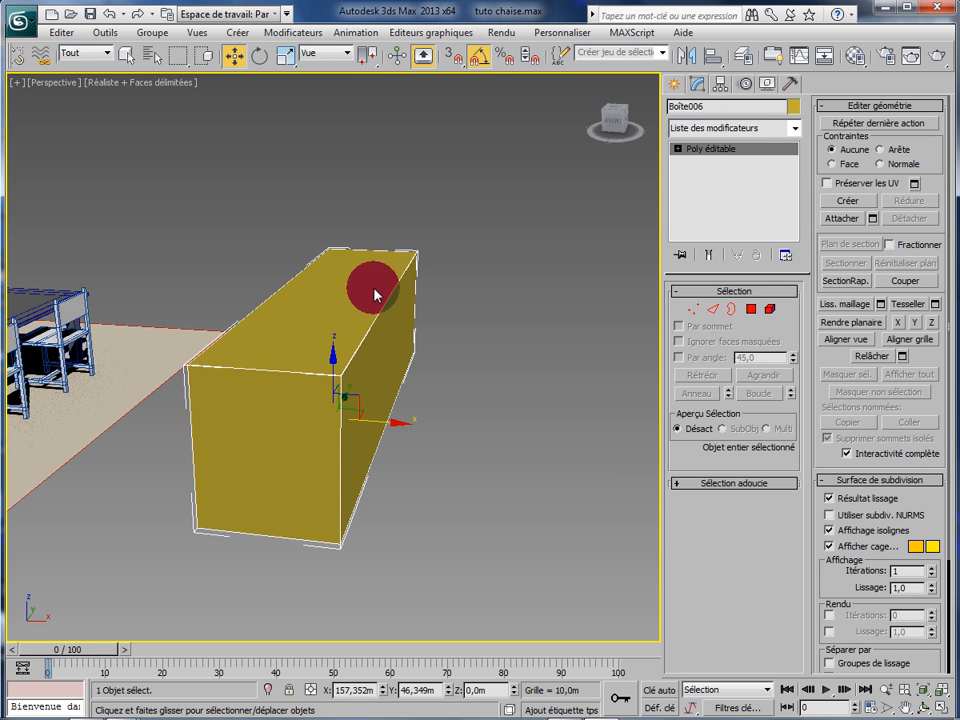
click(716, 313)
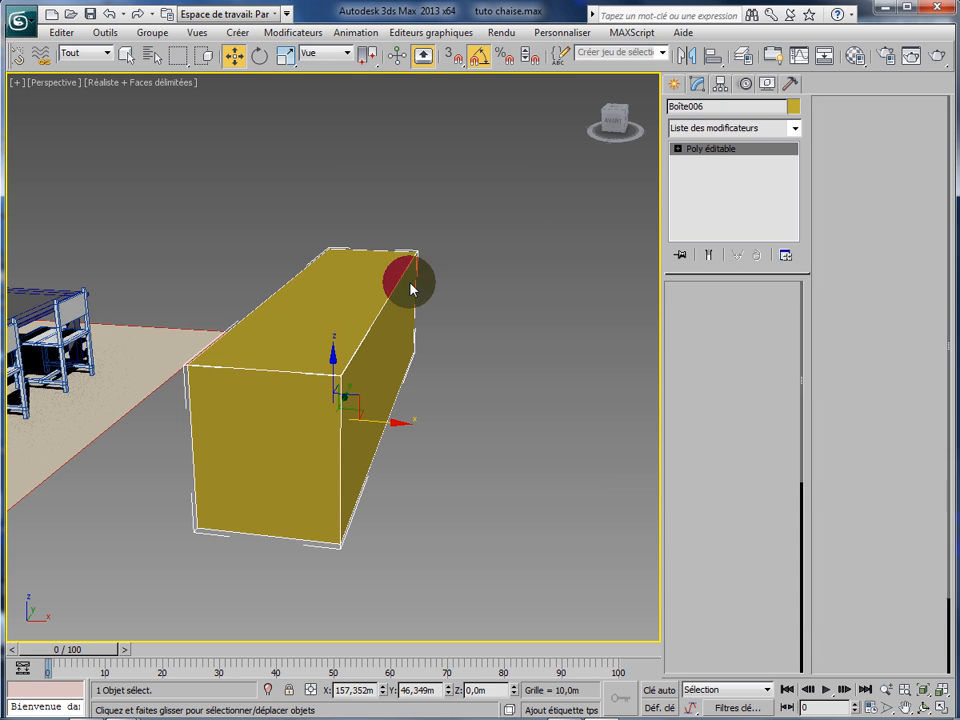
click(338, 308)
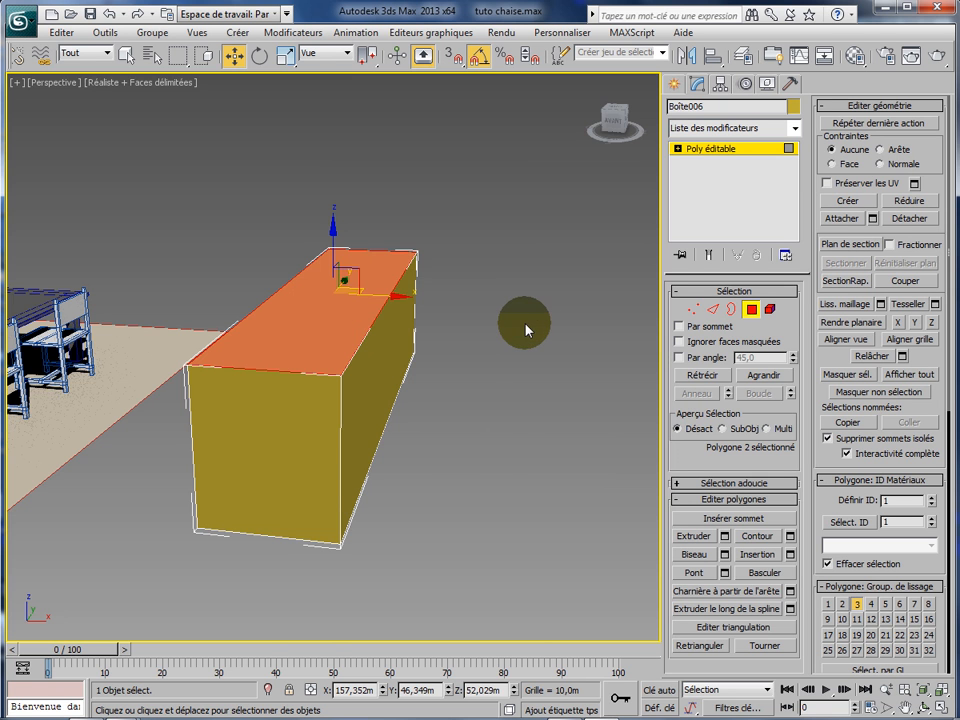
Extrude the selected top face upward by about 3.13 m, judging the thickness in the right view
key(alt+w)
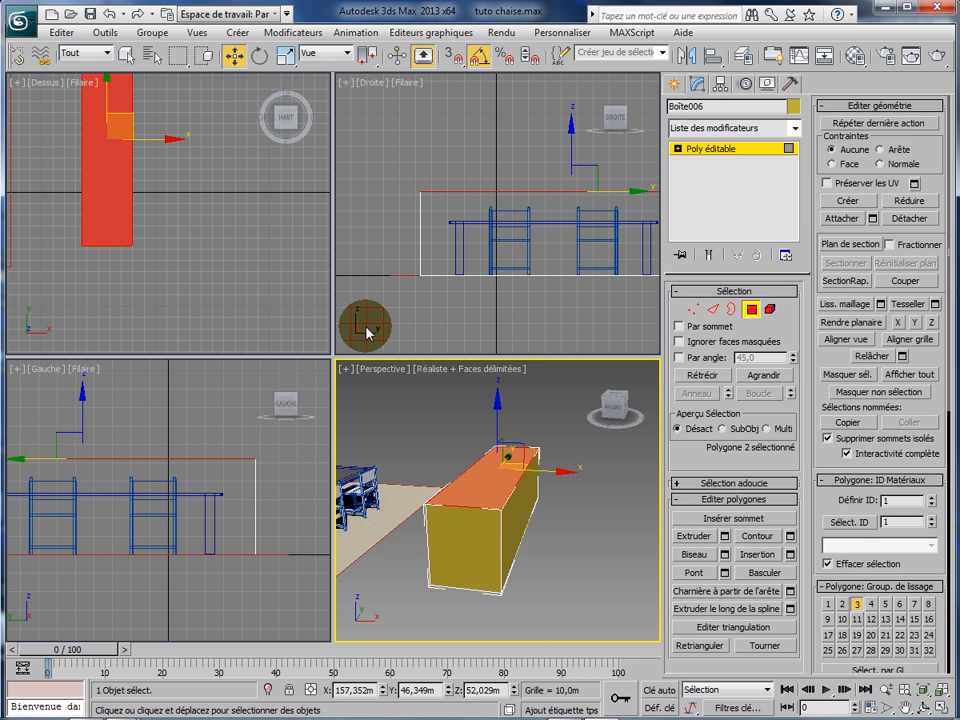
click(209, 264)
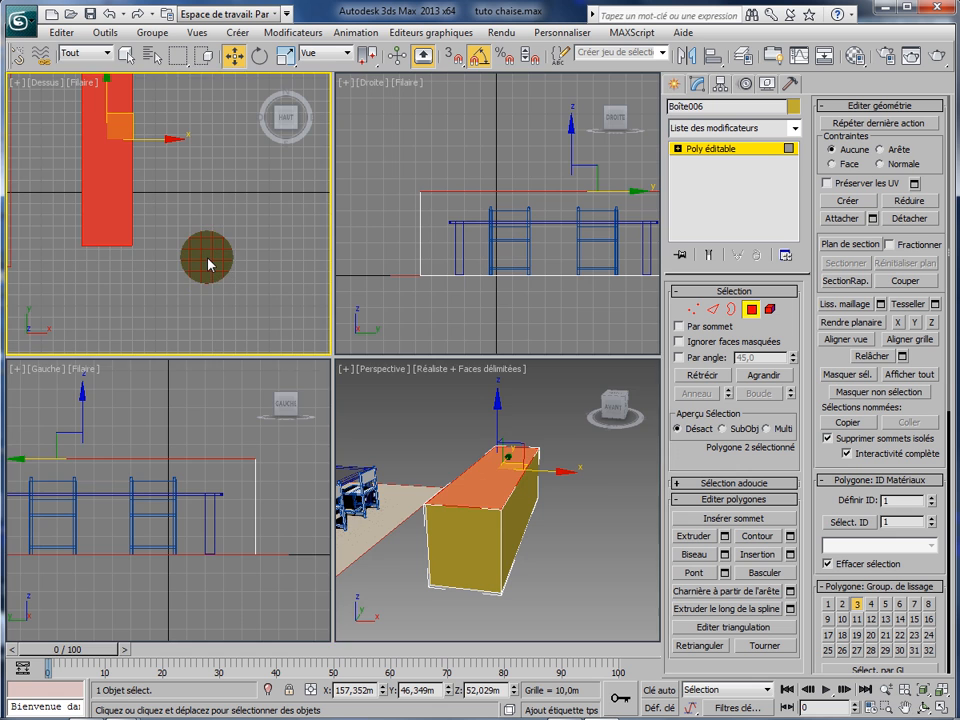
key(alt+w)
click(208, 264)
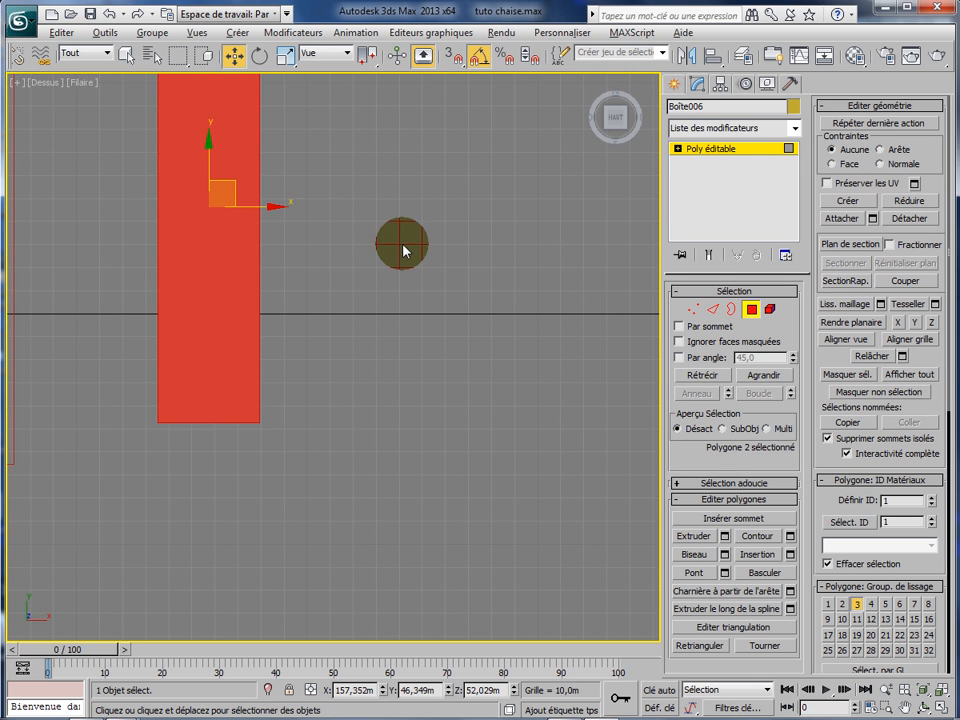
middle_drag(405, 250, 416, 374)
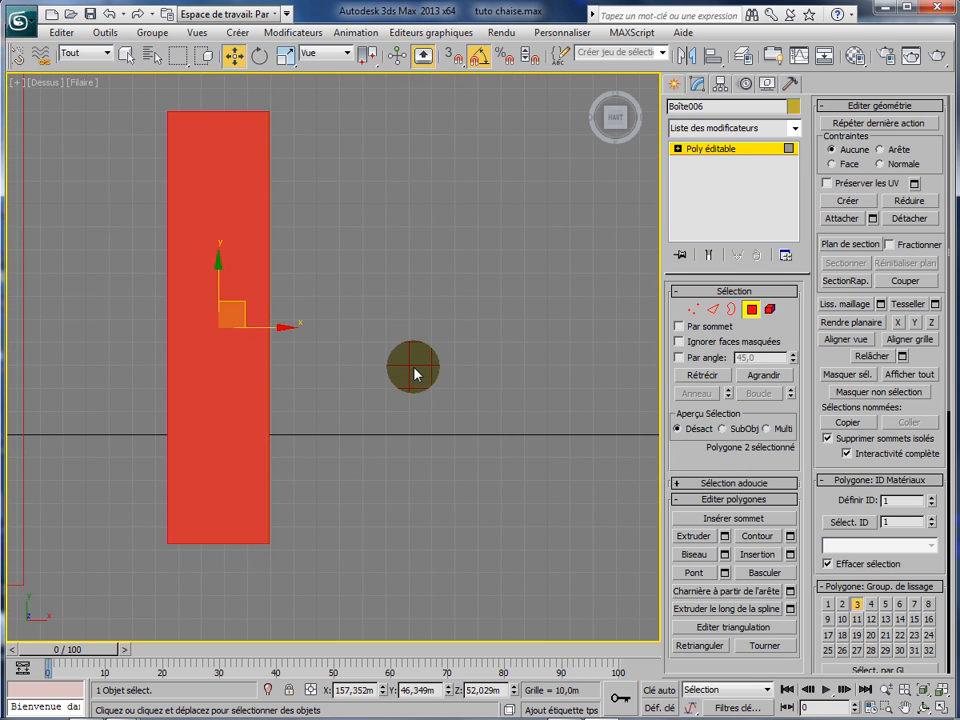
key(alt+w)
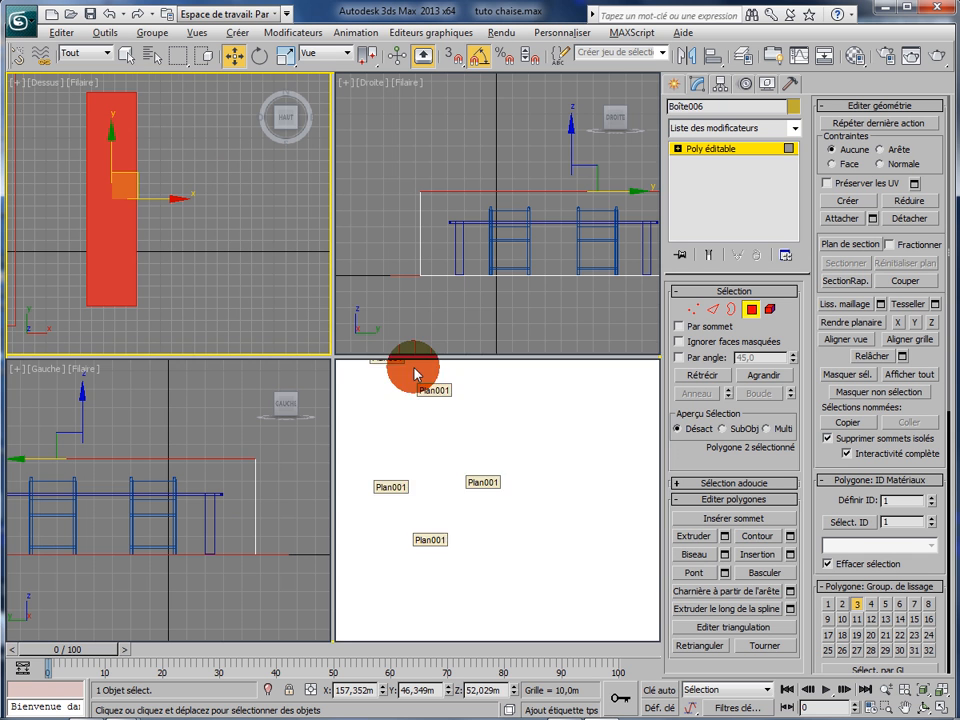
right_click(447, 320)
key(alt+w)
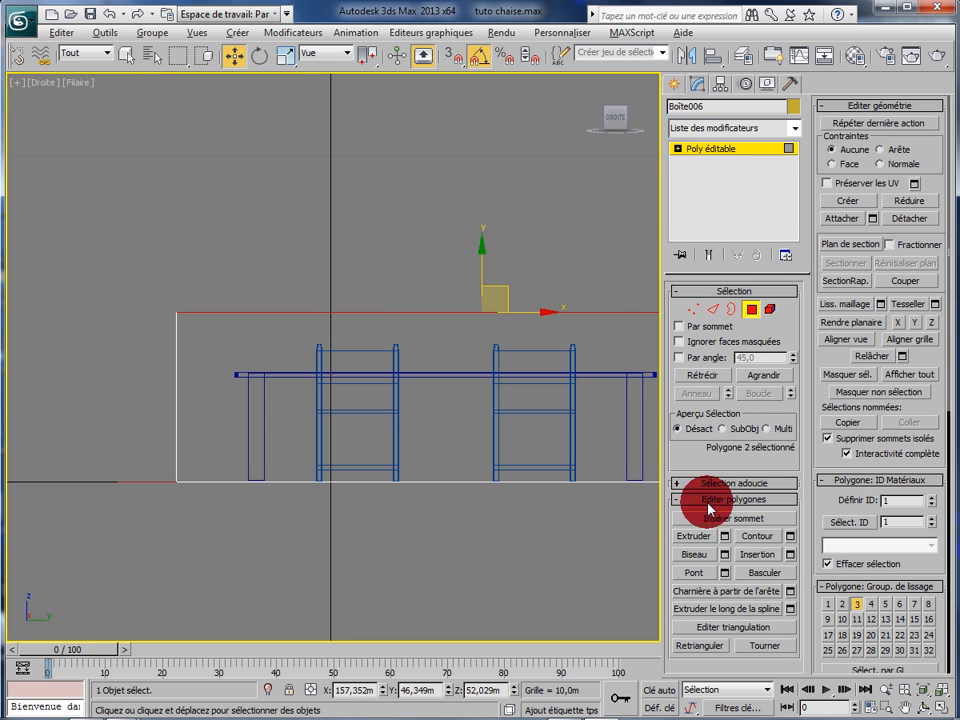
click(725, 537)
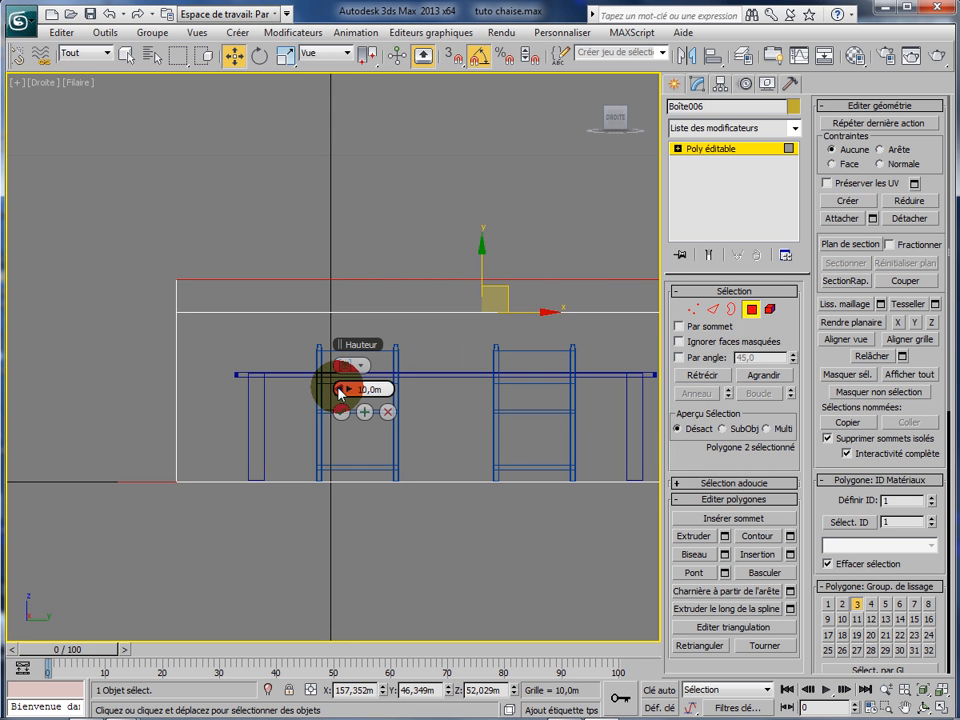
drag(339, 392, 316, 399)
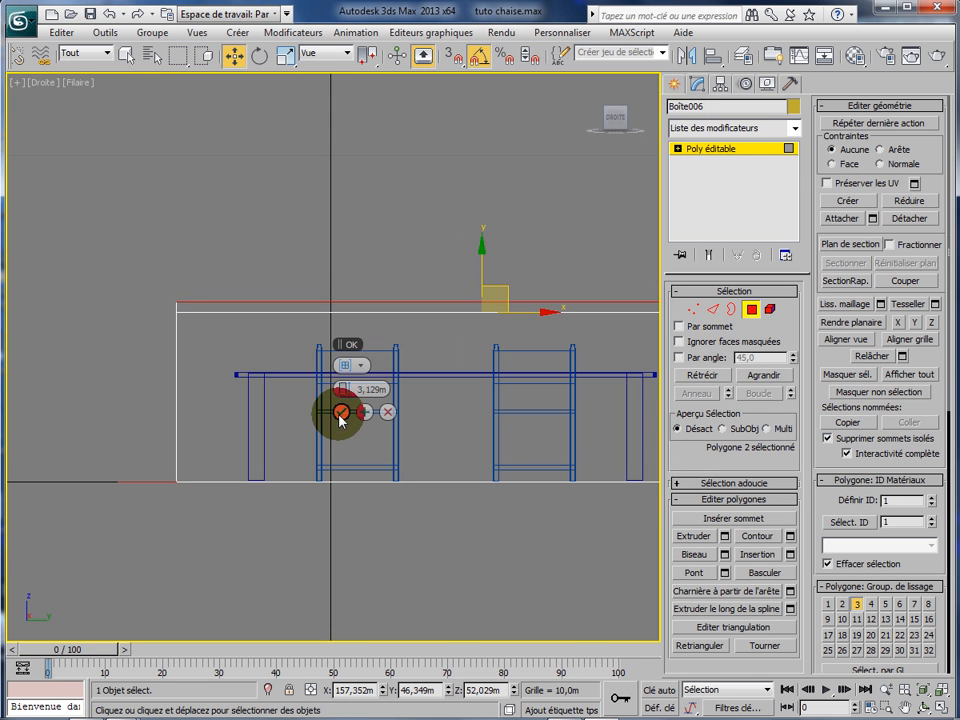
click(341, 412)
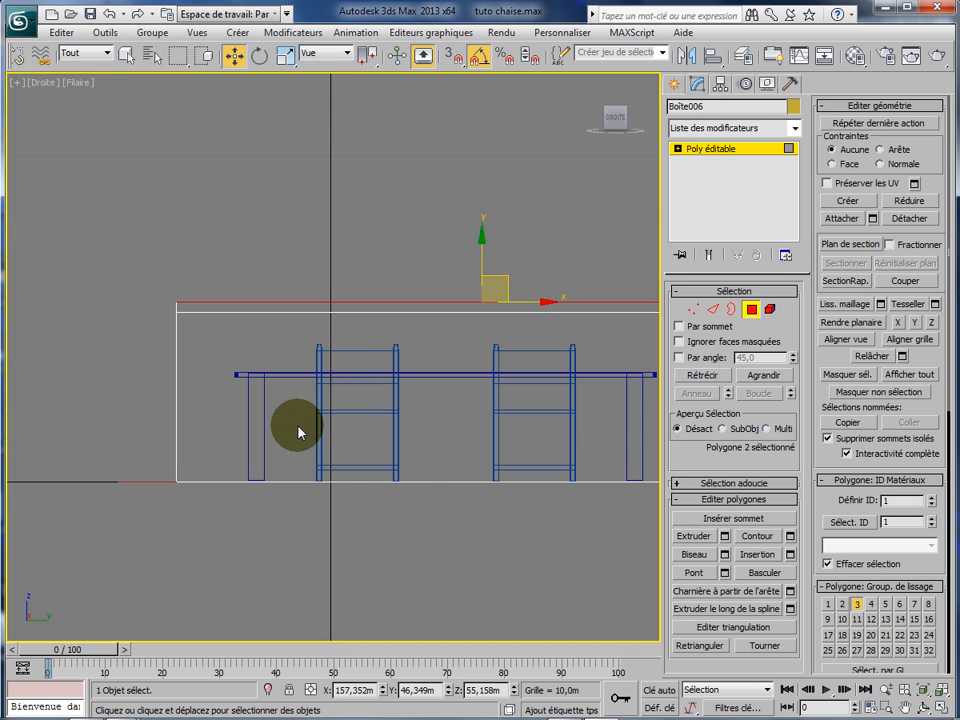
Select the three thin side polygons of the extruded top: both short ends and the long side facing away from the table
key(alt+w)
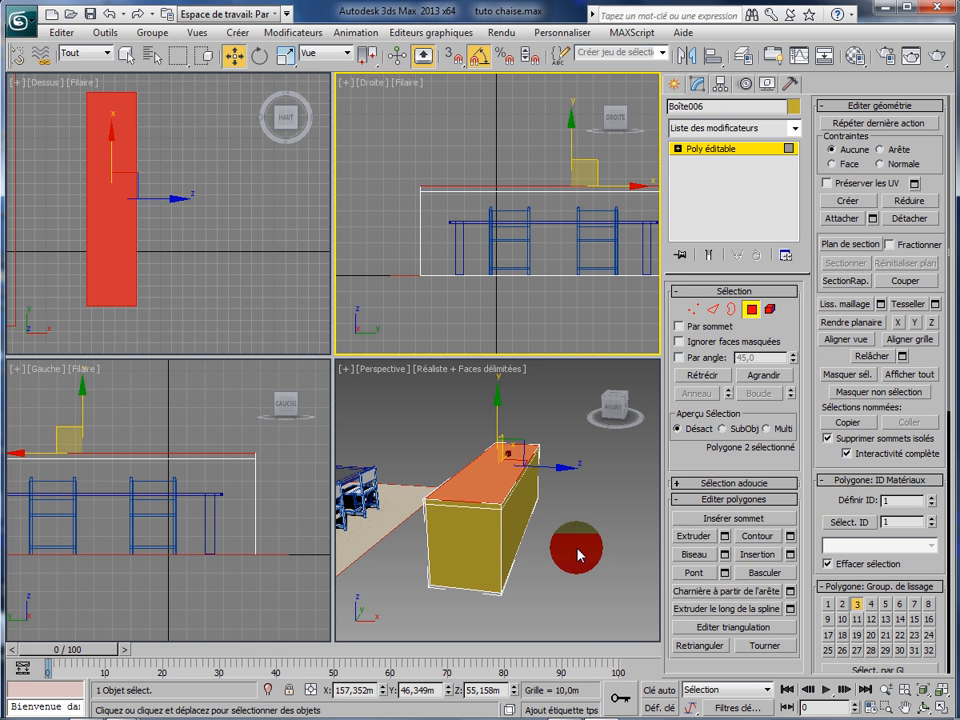
right_click(578, 555)
key(alt+w)
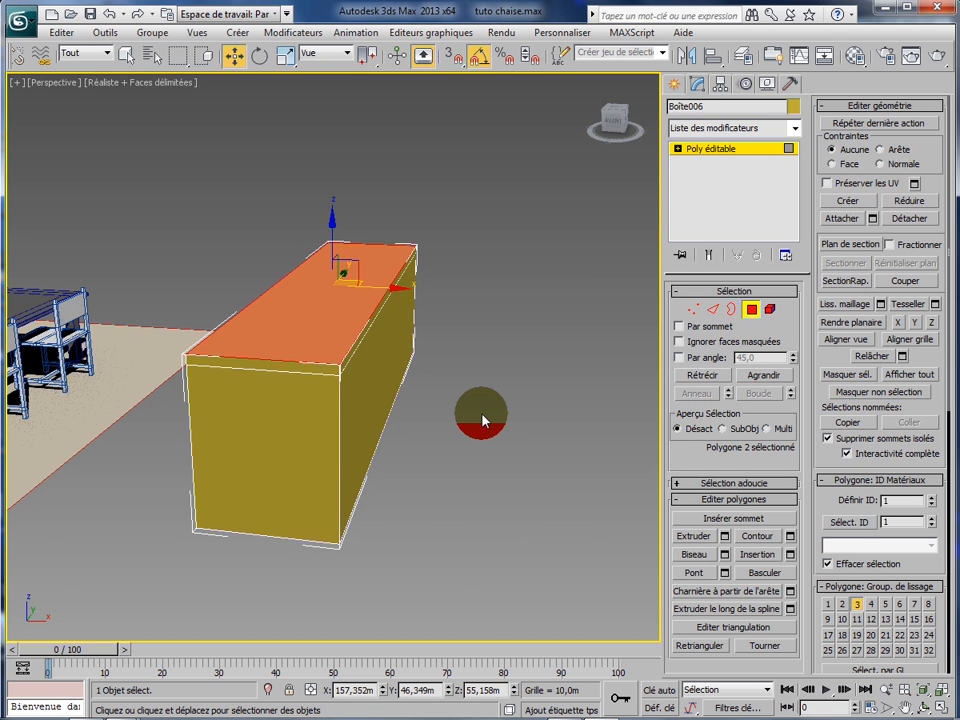
middle_drag(489, 420, 482, 420)
click(676, 300)
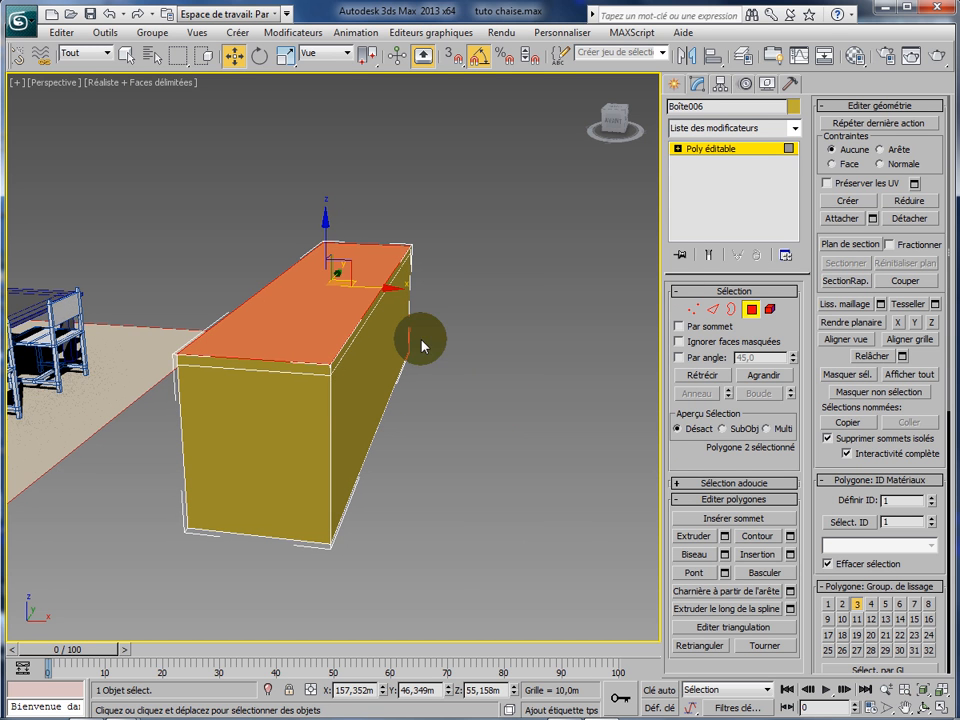
click(290, 371)
click(281, 374)
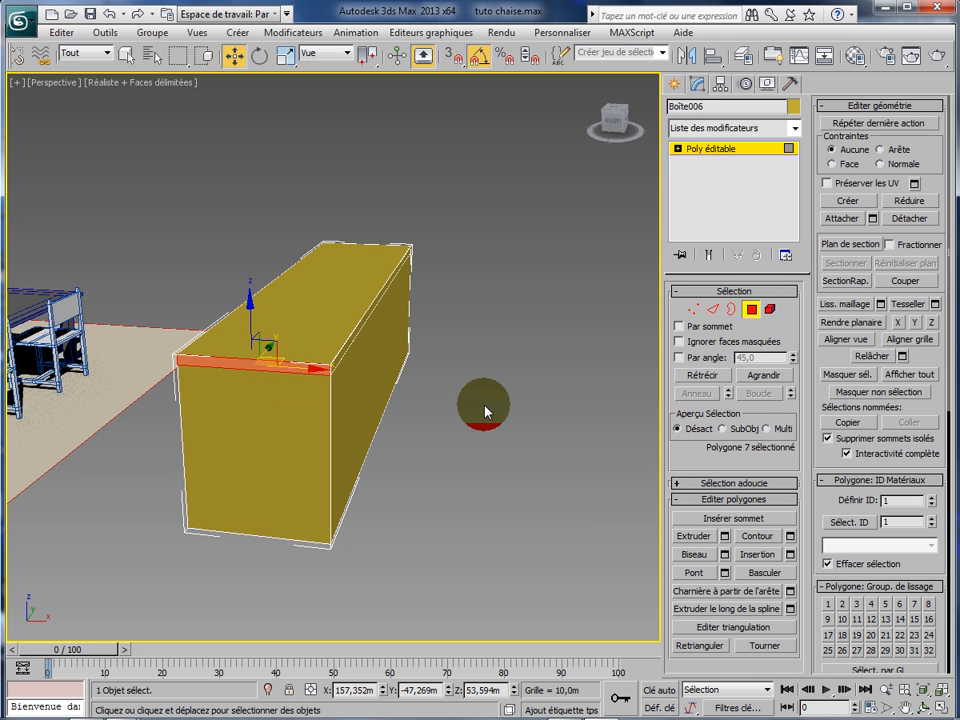
middle_drag(485, 411, 520, 354)
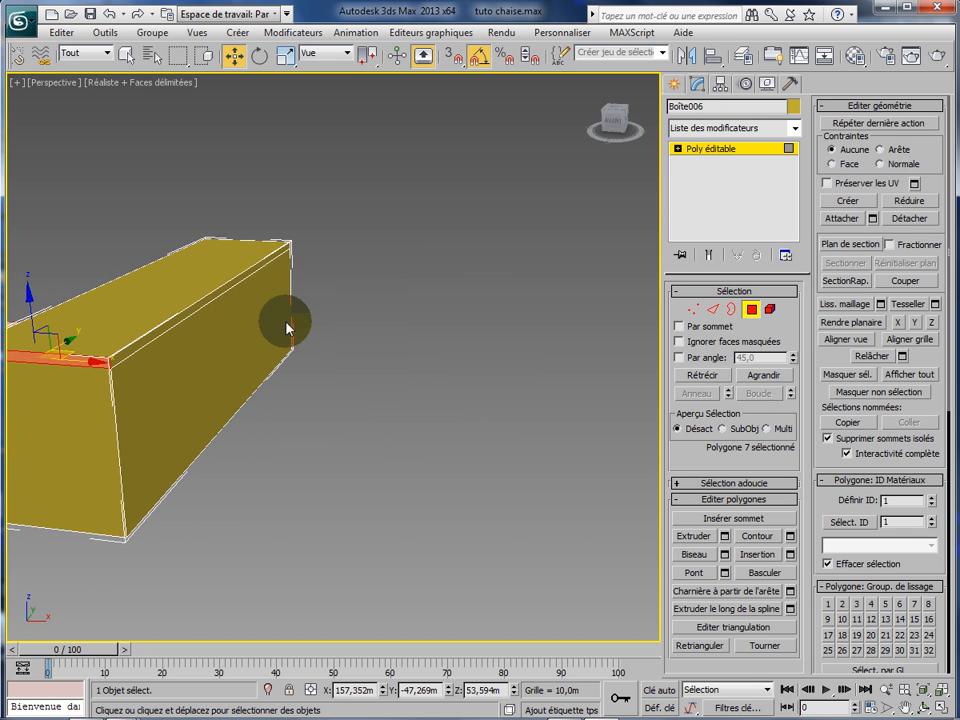
click(215, 298)
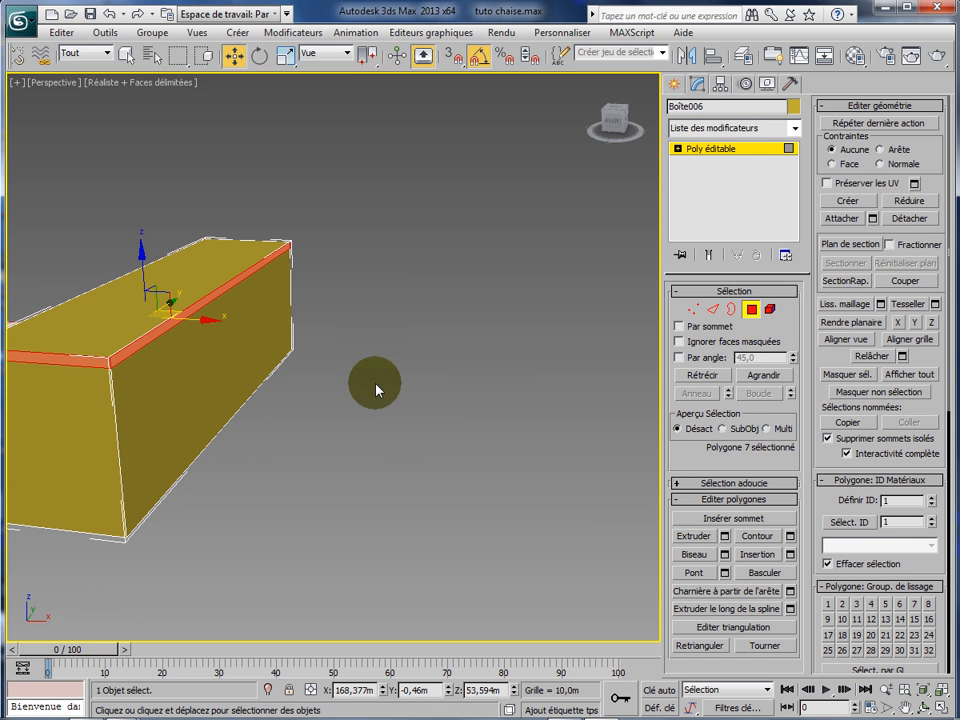
alt+middle_drag(289, 426, 418, 208)
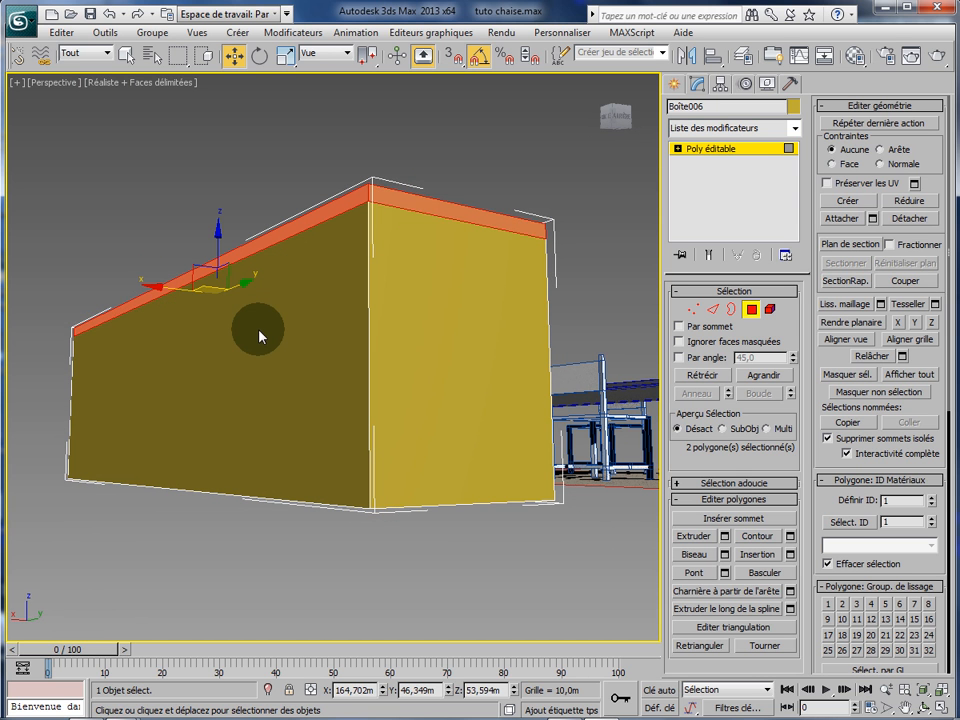
alt+middle_drag(265, 357, 360, 420)
ctrl+click(360, 420)
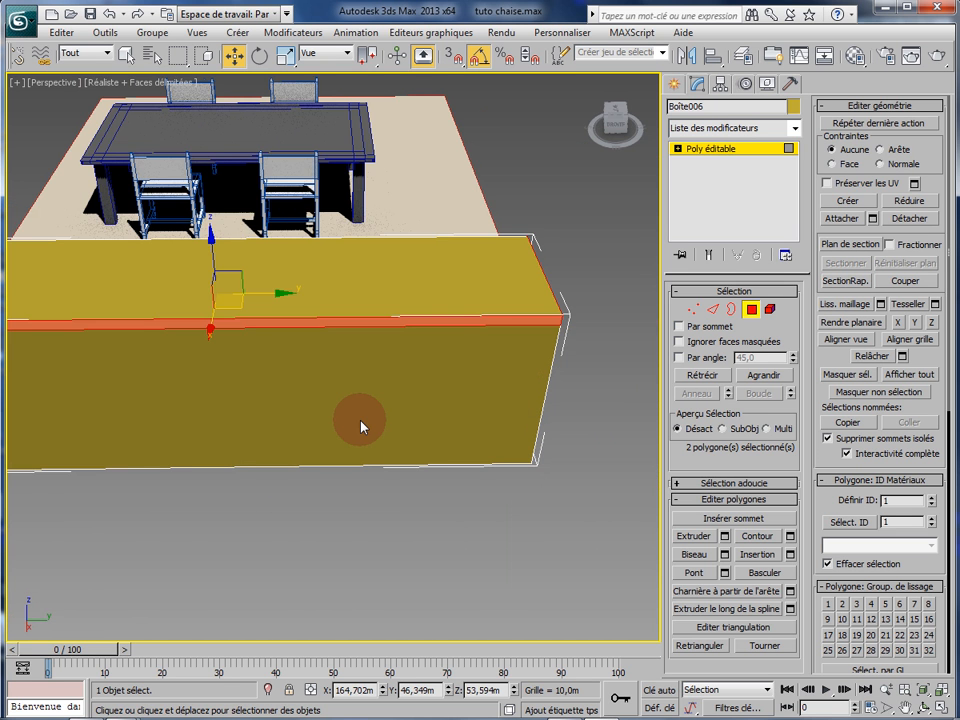
scroll(361, 425, down, 3)
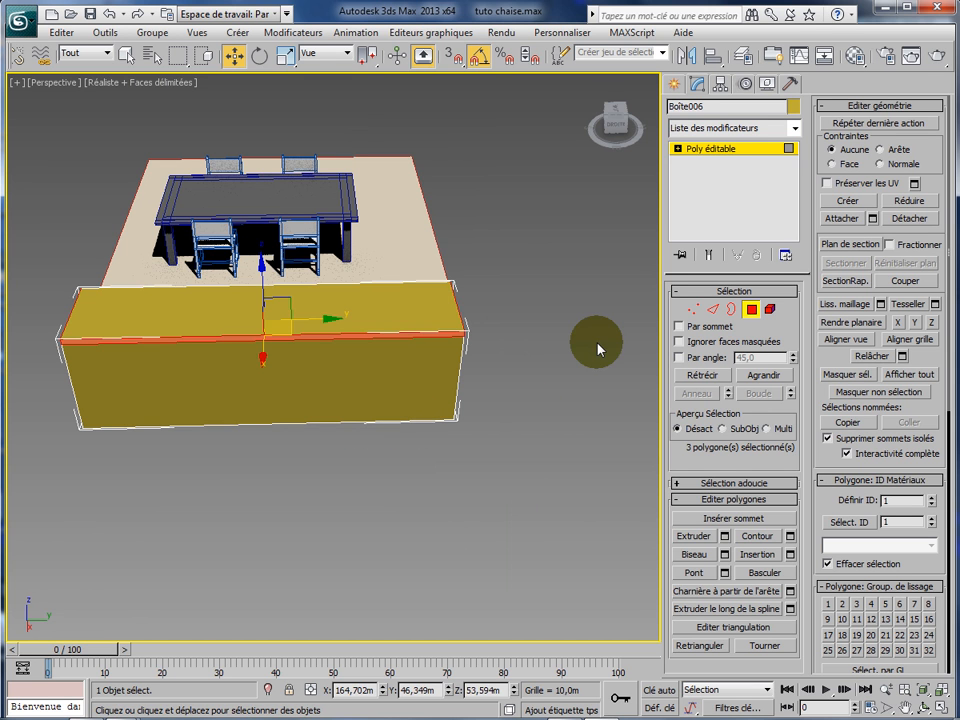
Extrude the three selected side polygons outward by 6.585 m along their local normals (Normale locale) to form the overhang
click(705, 538)
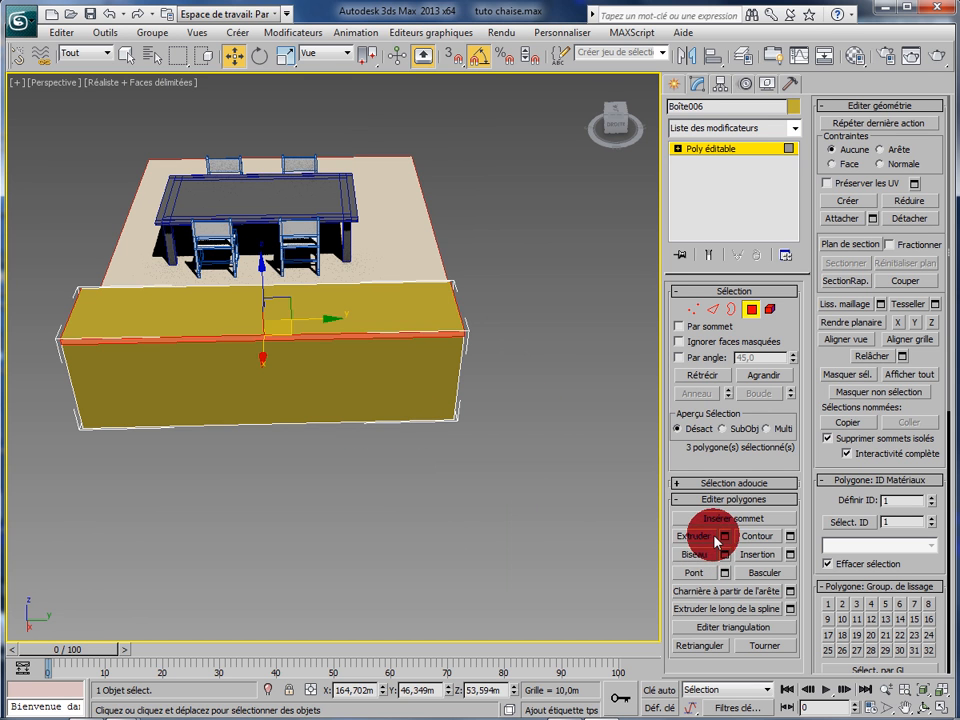
click(726, 541)
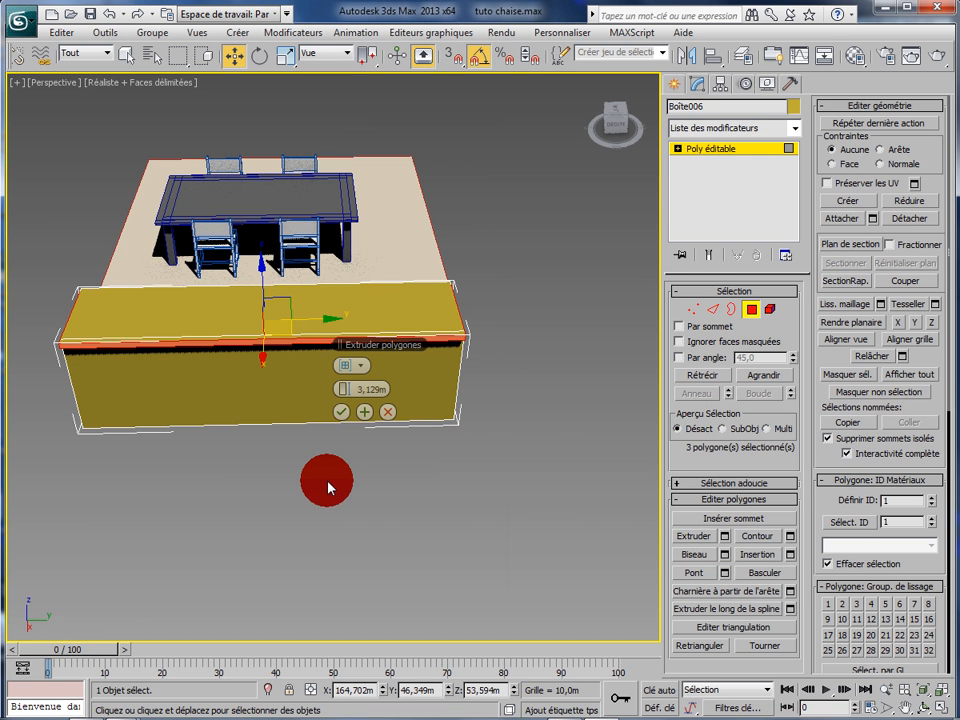
middle_drag(328, 487, 358, 522)
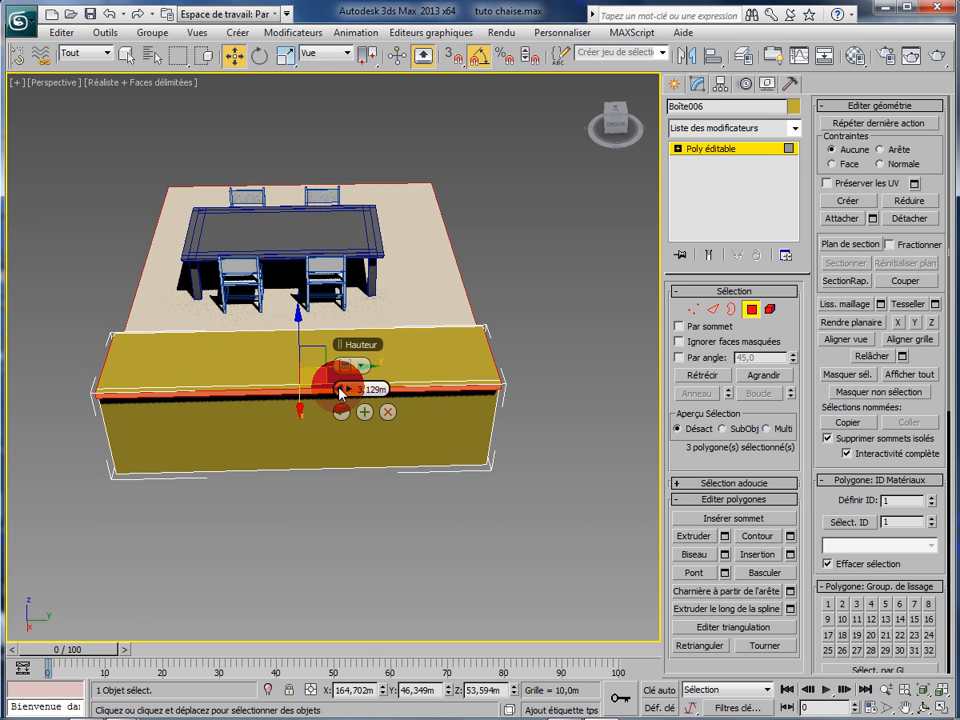
mouse_move(340, 392)
mouse_down()
mouse_move(380, 397)
mouse_move(355, 397)
mouse_up()
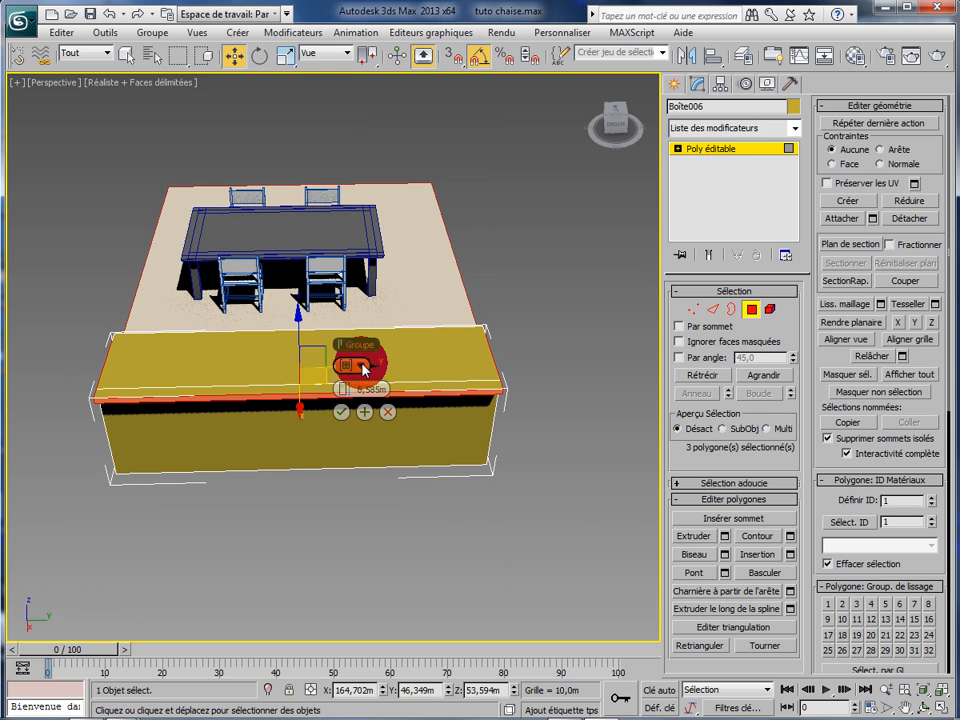
click(363, 368)
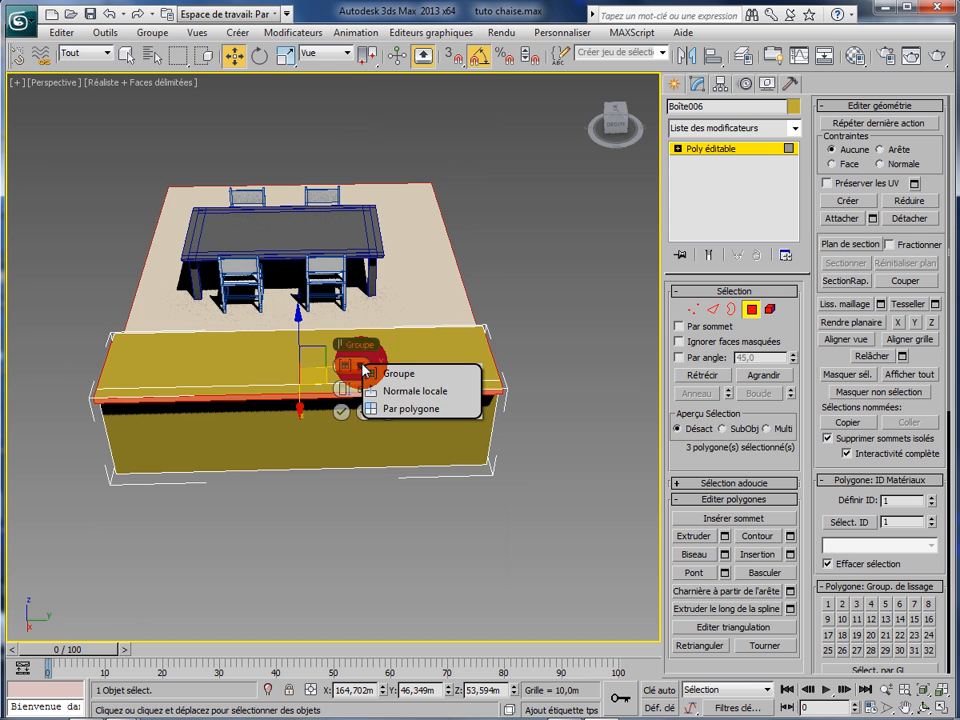
click(409, 396)
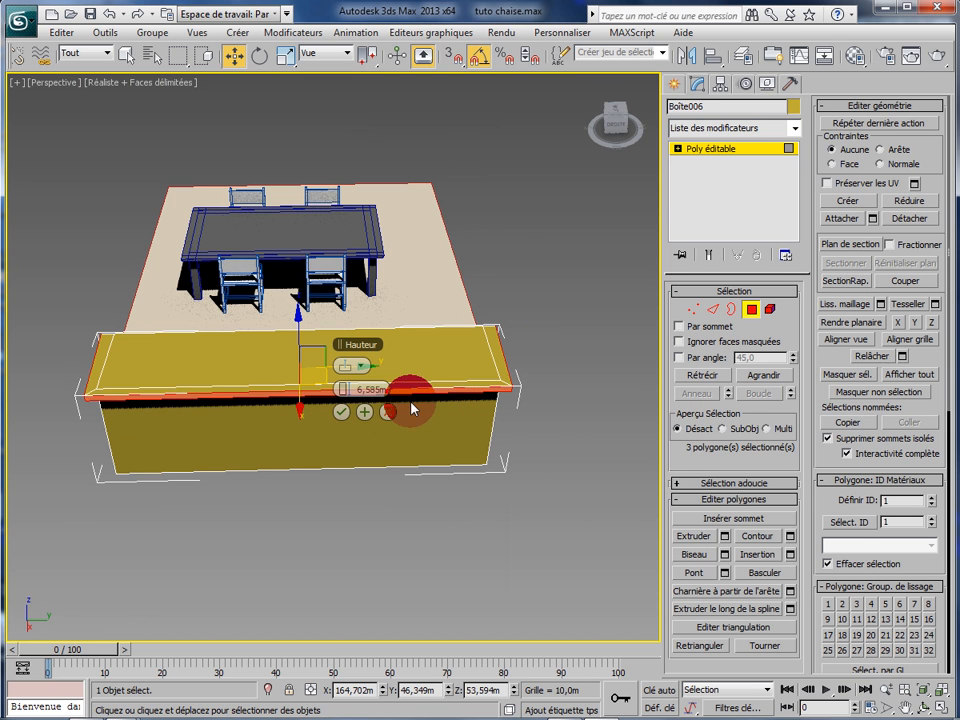
click(340, 411)
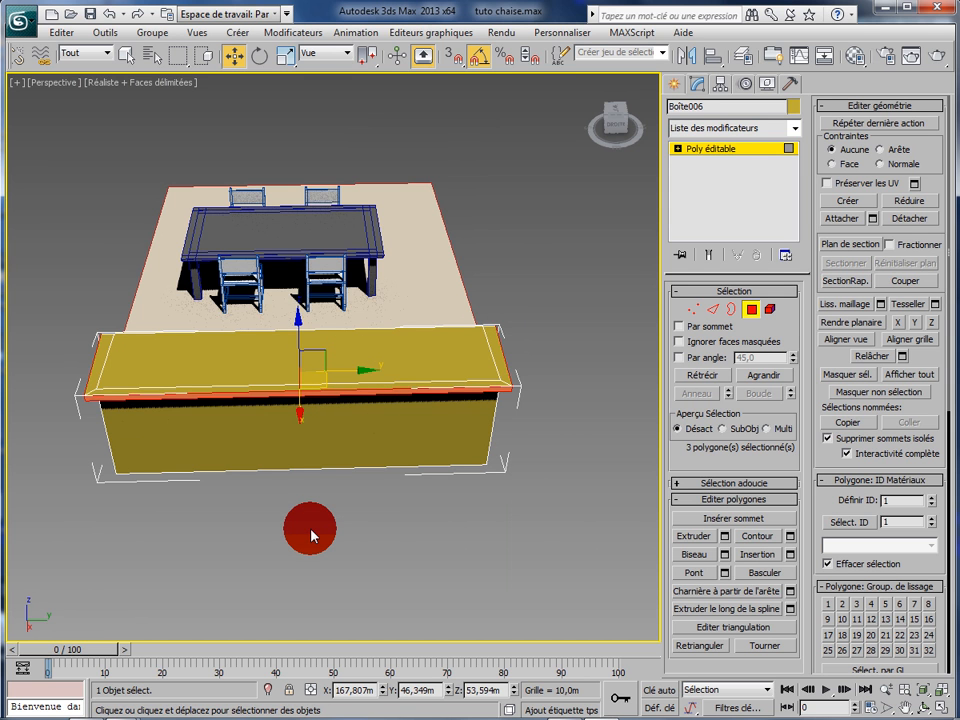
Switch to edge selection and select the loop of three upper outer edges around the overhanging top
alt+middle_drag(310, 535, 320, 492)
scroll(320, 492, up, 3)
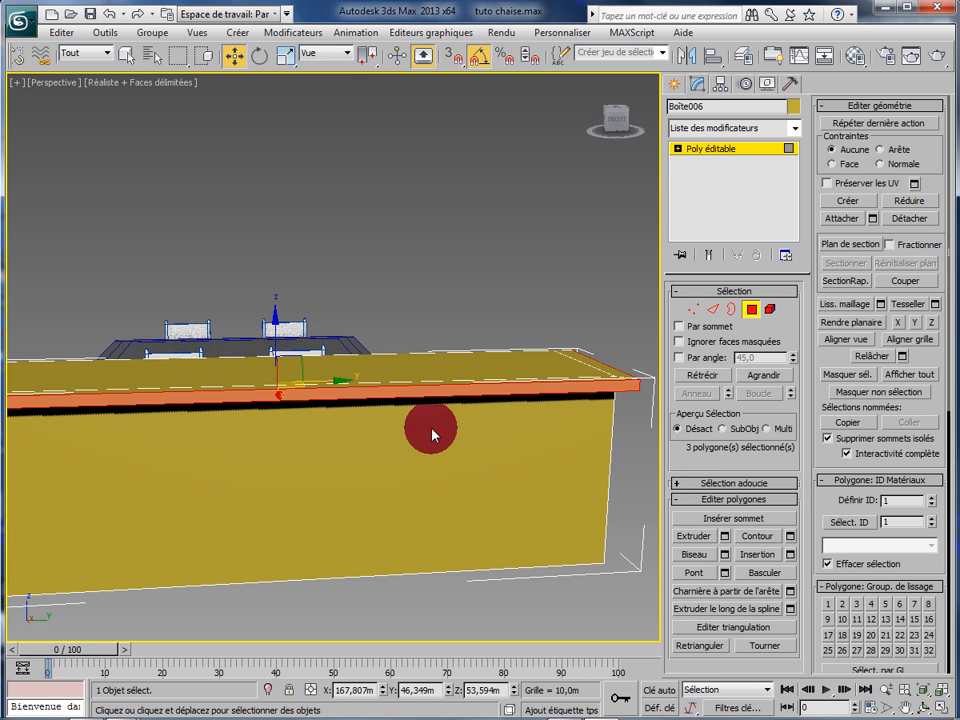
click(712, 309)
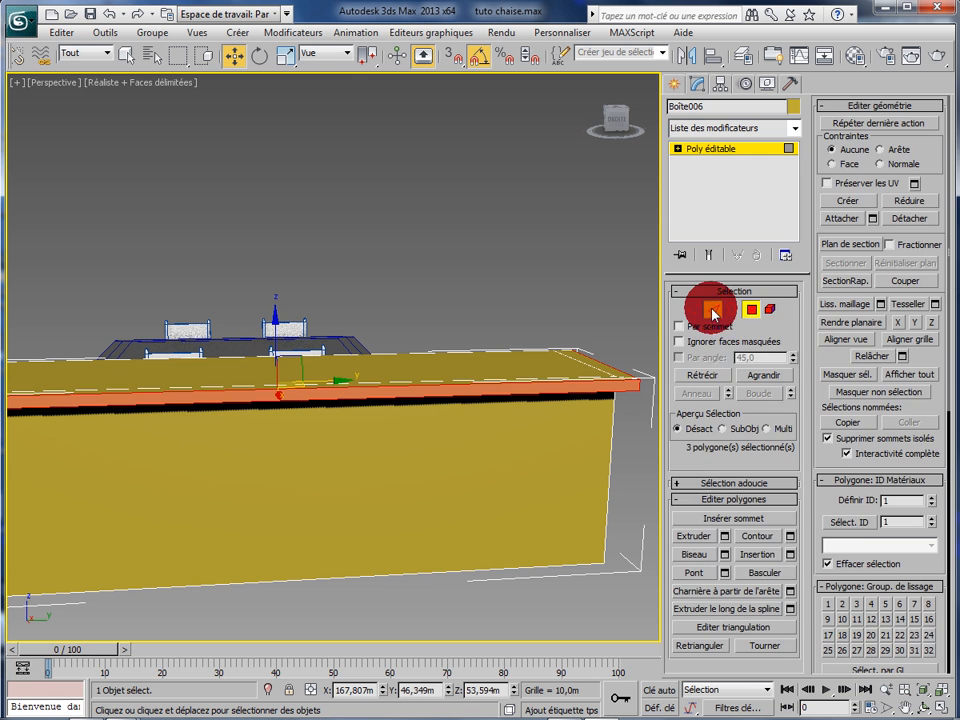
click(607, 370)
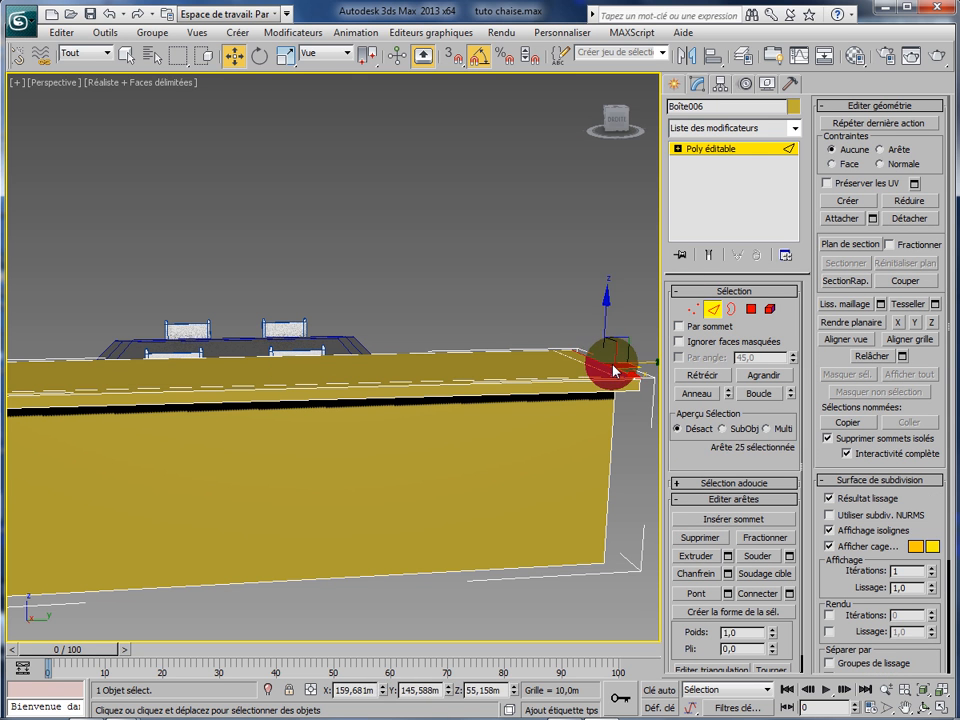
click(767, 398)
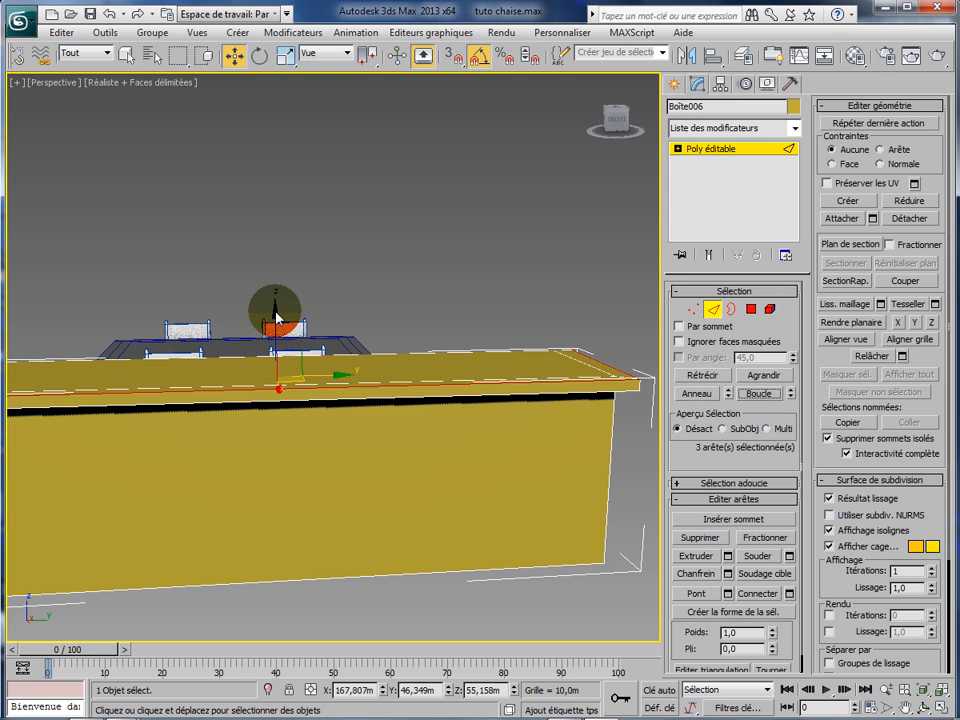
Lower the selected upper outer edges vertically to about Z 53.82 m so the overhang's top slopes downward
drag(276, 317, 277, 325)
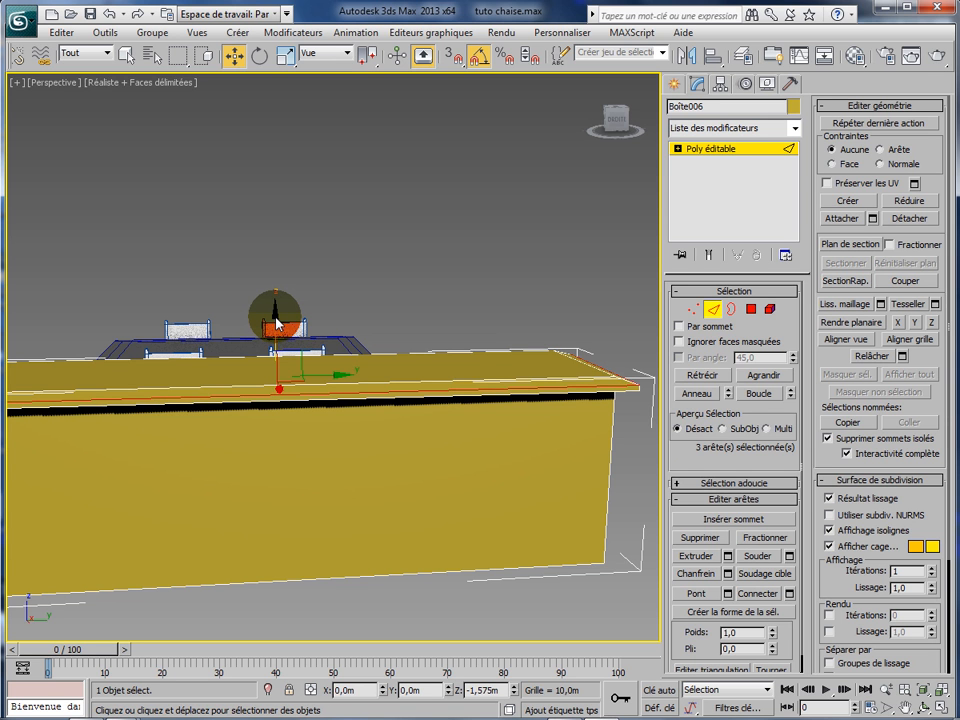
drag(276, 319, 283, 326)
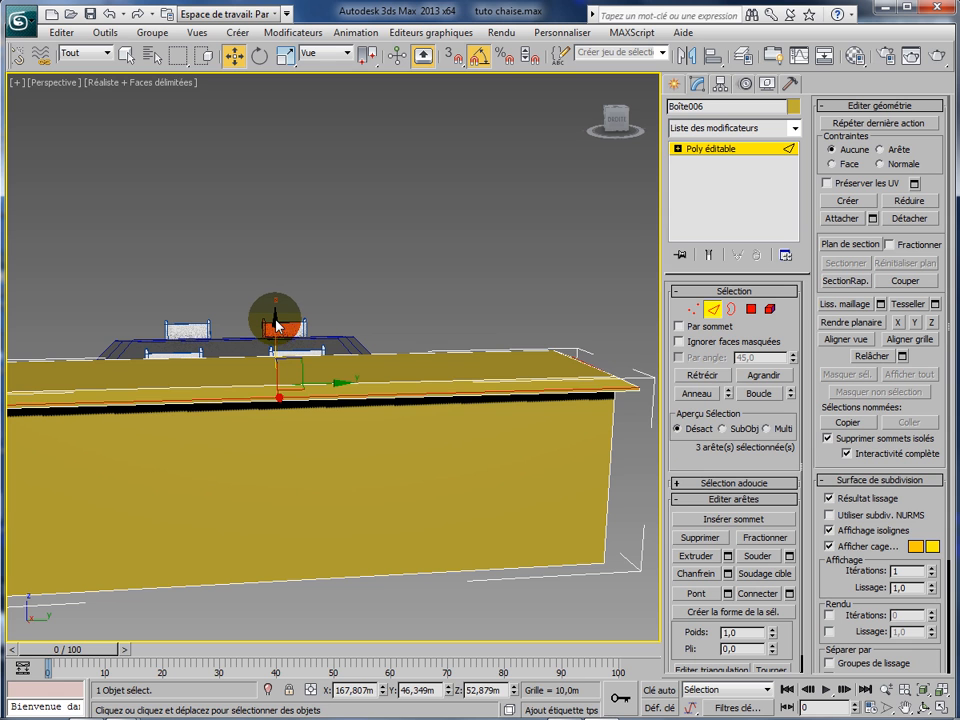
drag(276, 322, 275, 319)
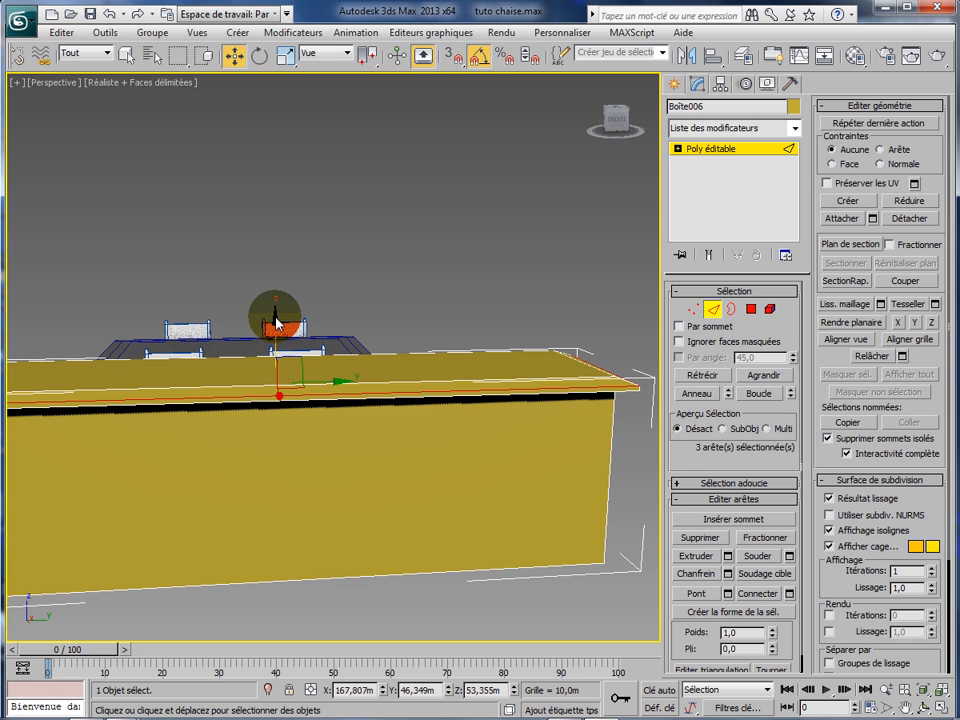
drag(276, 322, 277, 320)
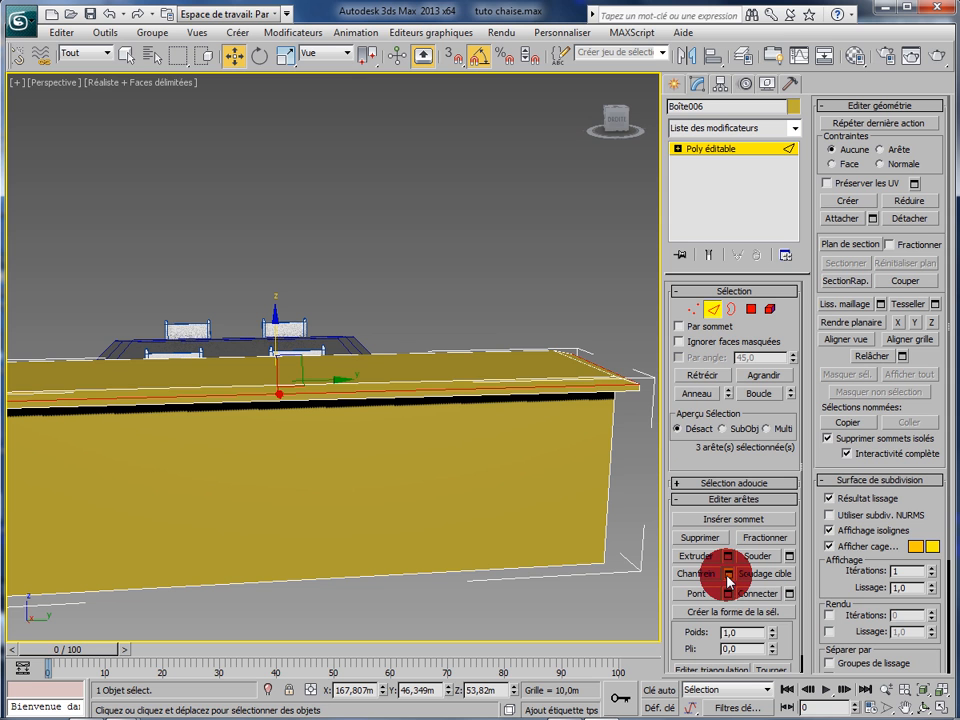
Chamfer the selected upper outer edges by 1.02 m with 5 segments to round the rim of the top
click(729, 575)
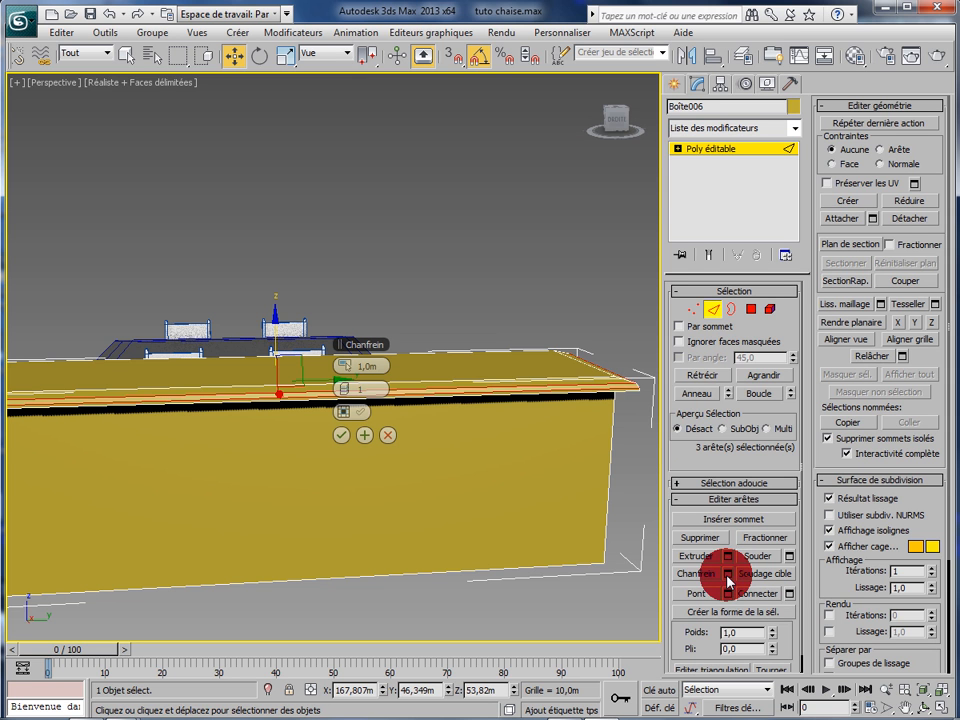
click(350, 368)
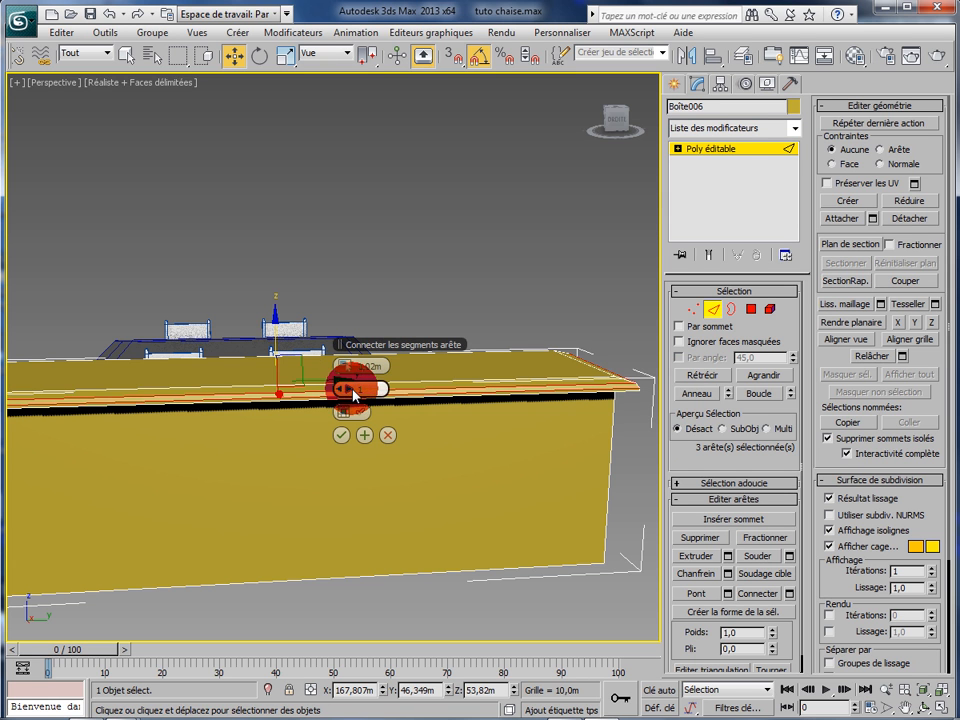
click(357, 394)
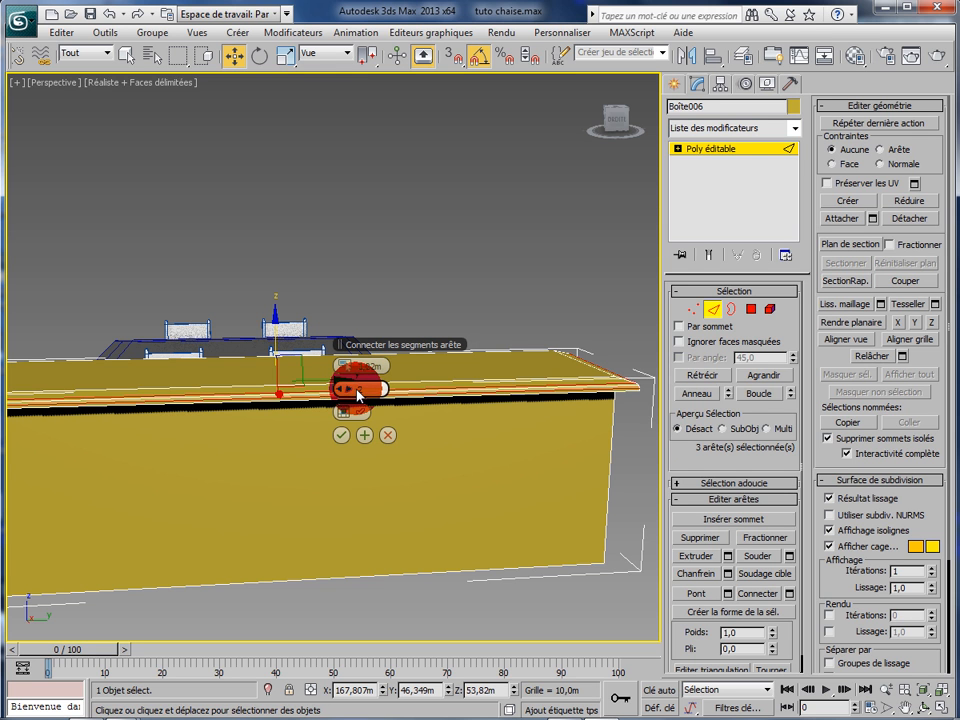
click(358, 395)
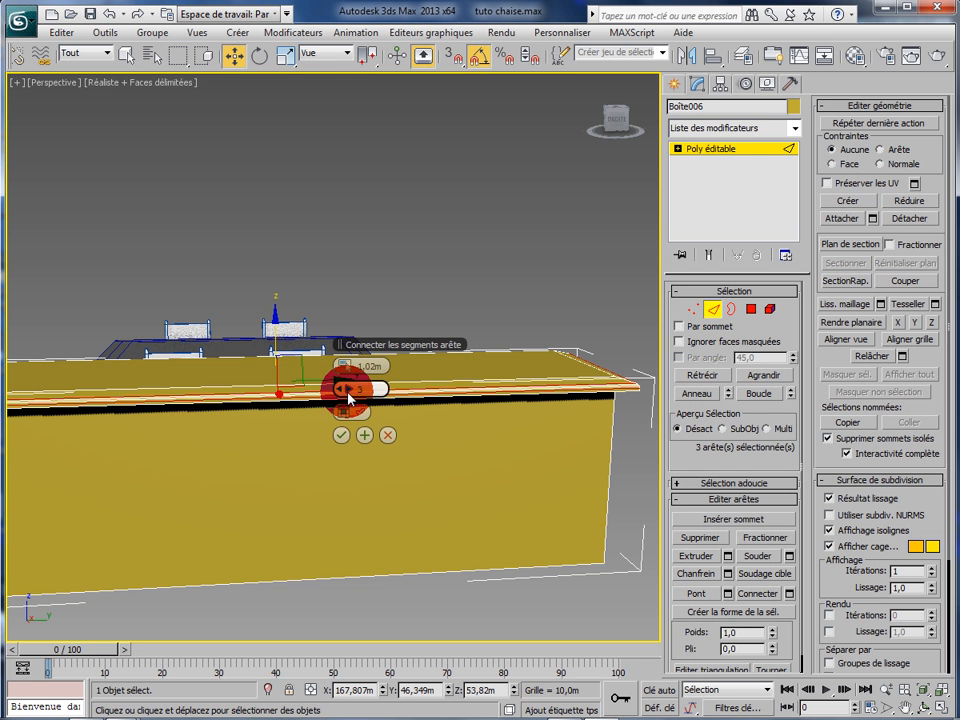
drag(348, 392, 359, 388)
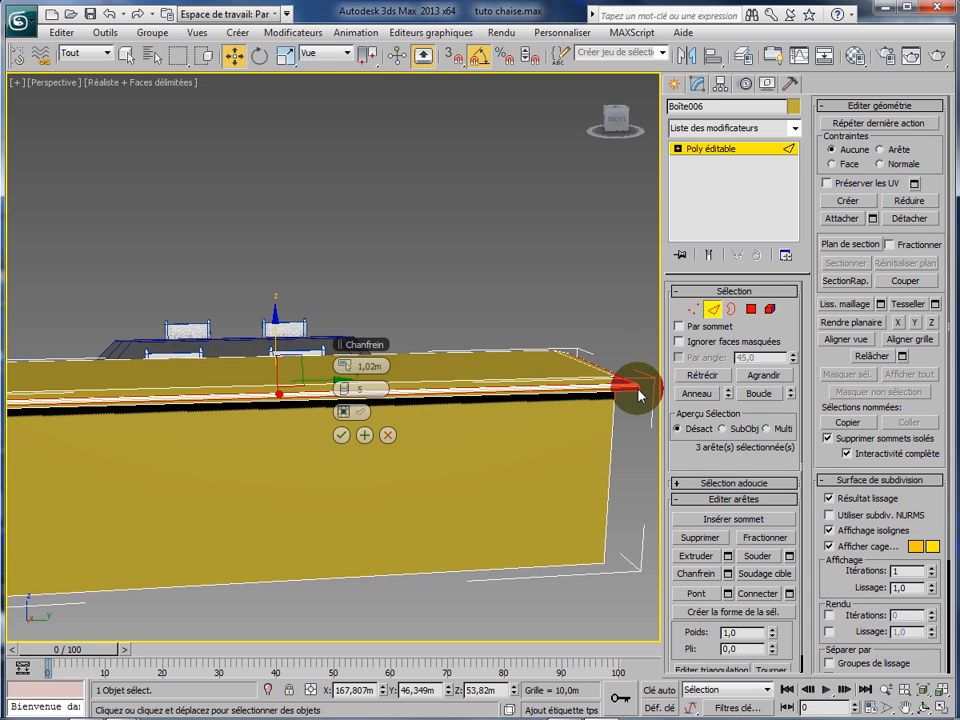
click(340, 436)
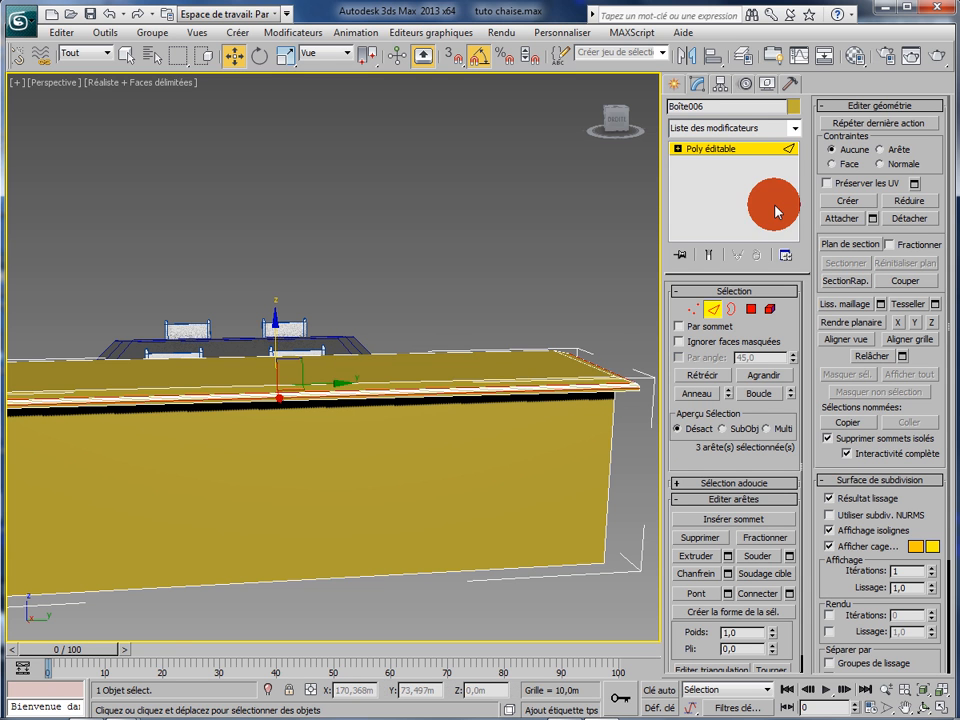
Change the furniture's object color to blue
click(793, 106)
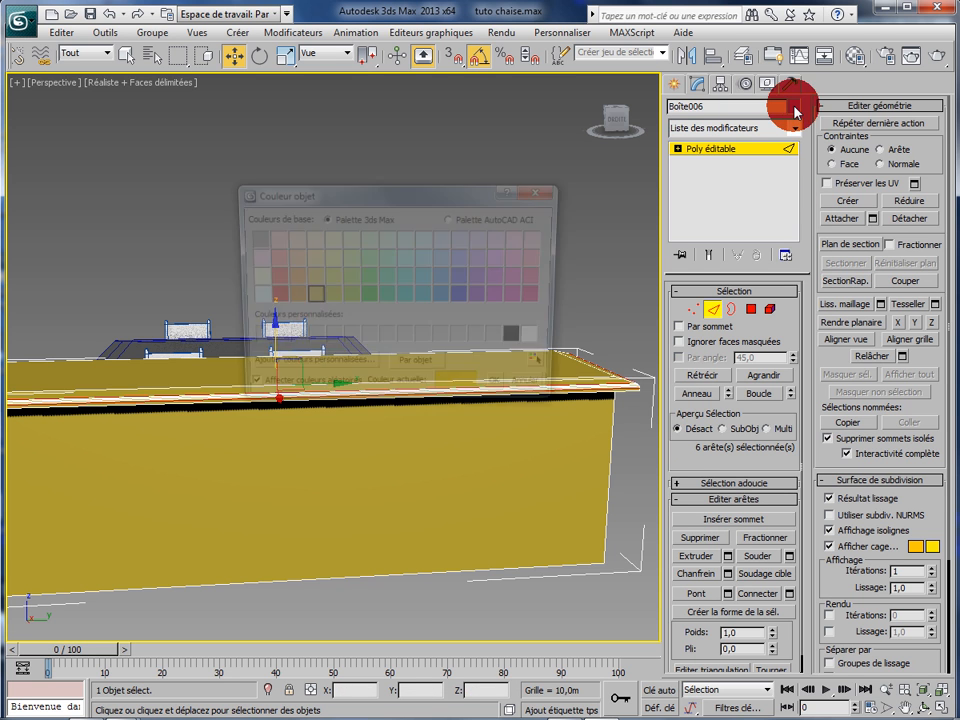
click(445, 296)
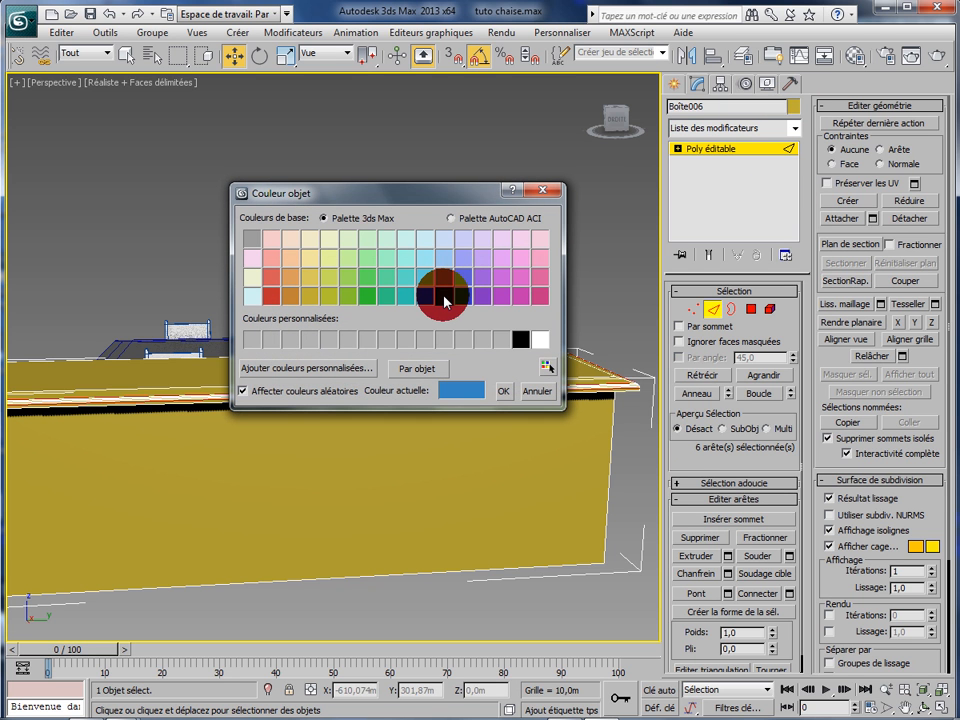
click(503, 391)
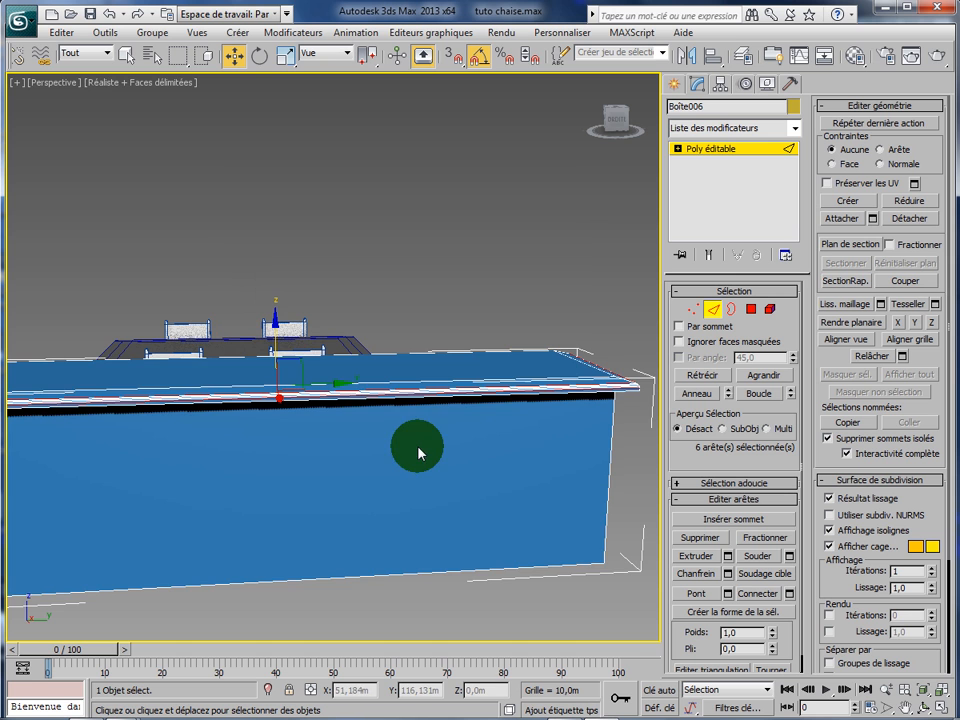
Deselect the edges and turn off the edged-faces display to inspect the rounded top from several angles
click(460, 607)
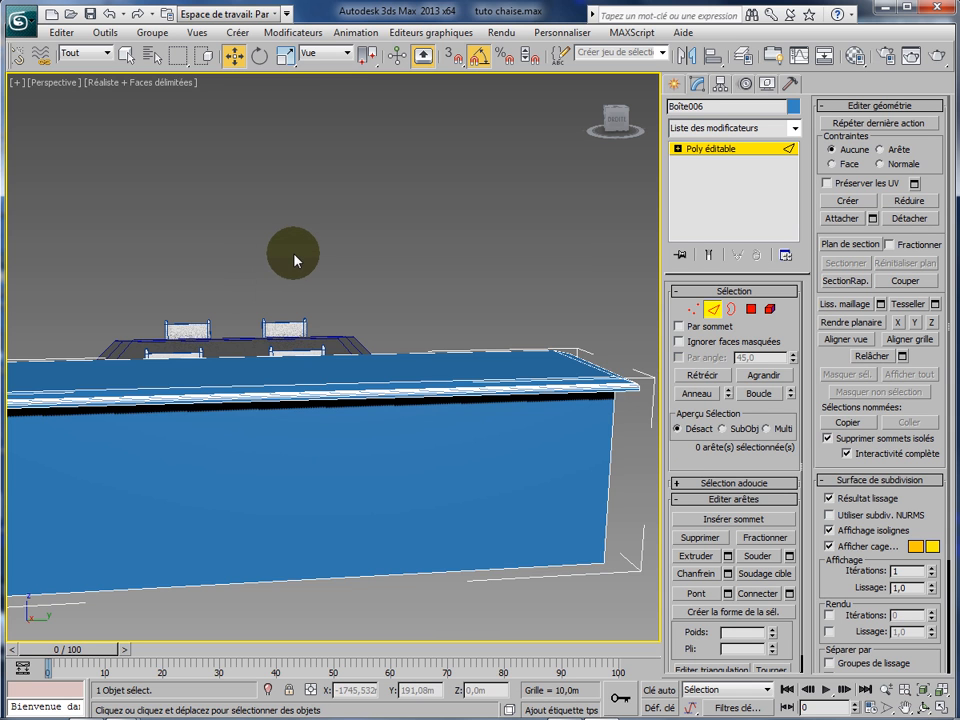
key(F4)
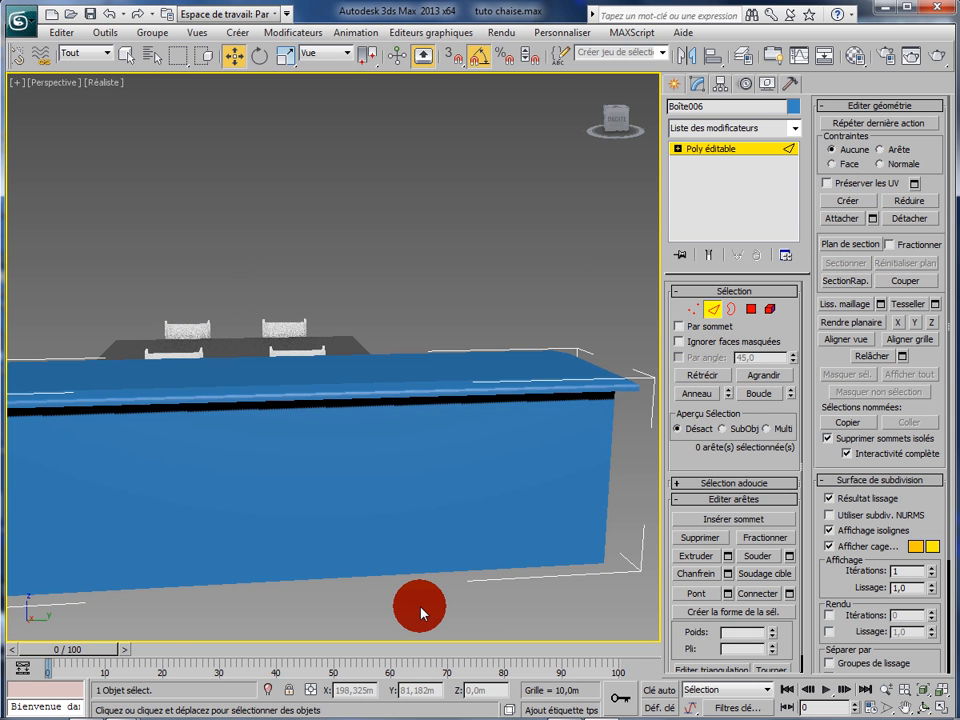
alt+middle_drag(420, 612, 351, 607)
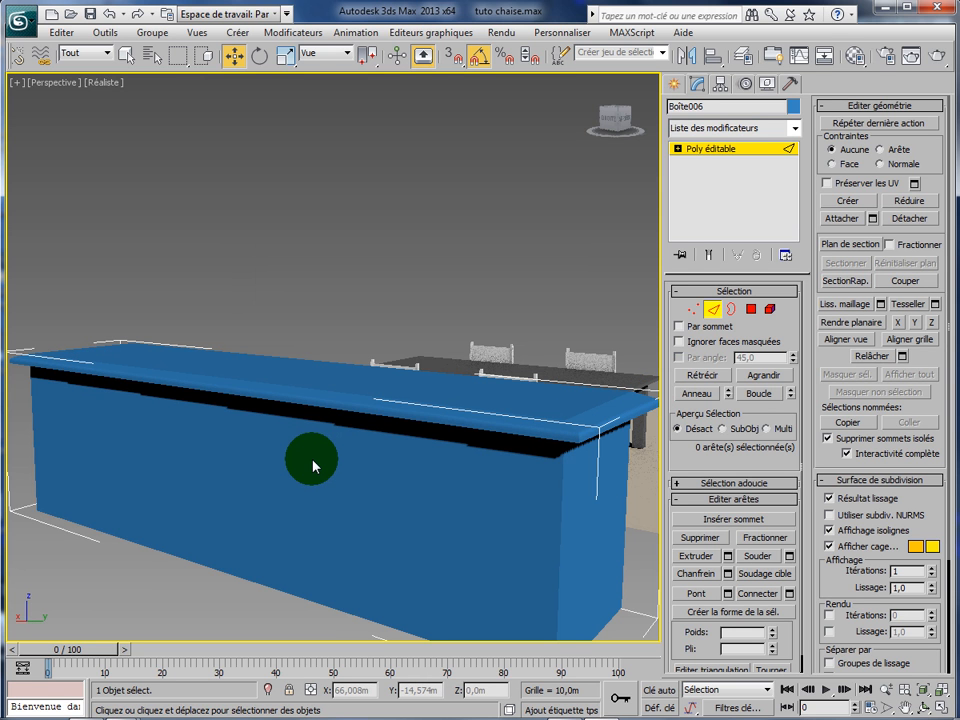
scroll(313, 466, down, 3)
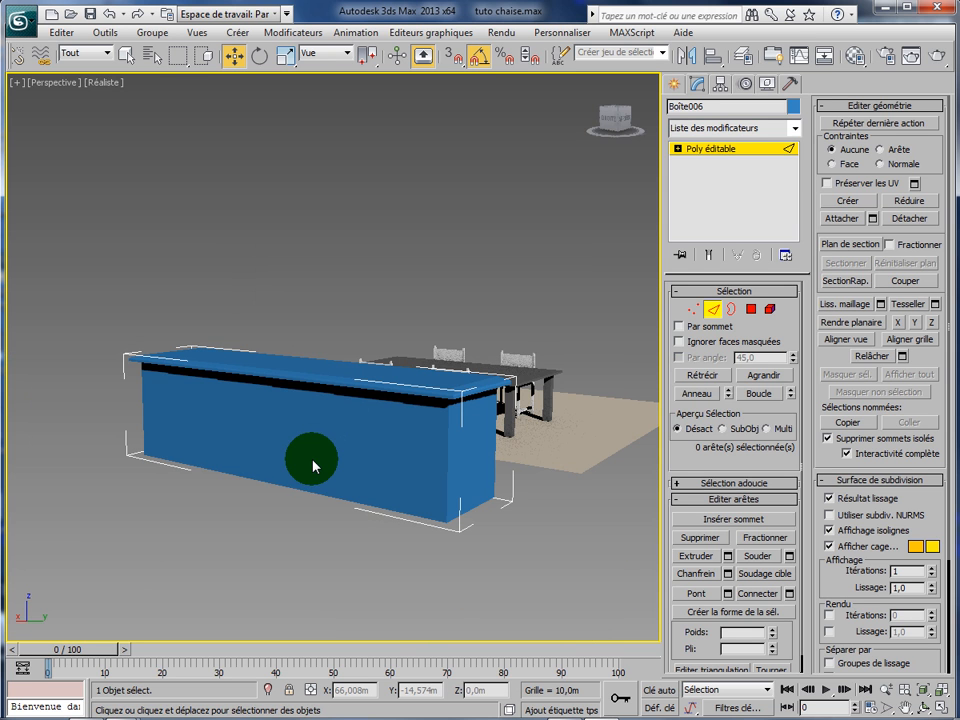
alt+middle_drag(448, 578, 512, 562)
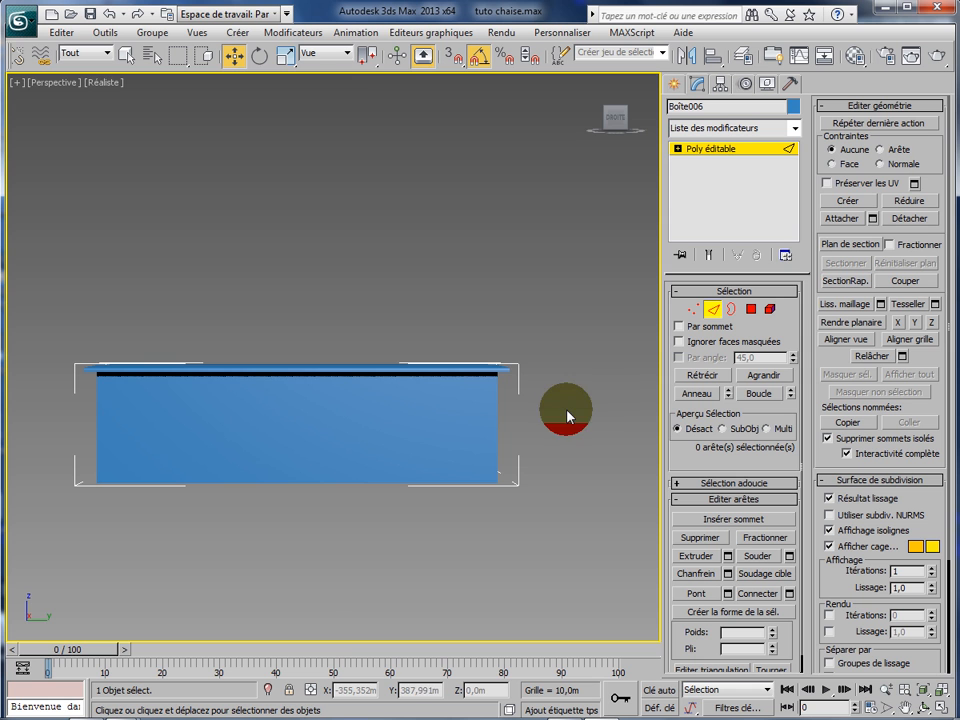
Examine the furniture's profile against the table and chairs in the maximized right view, and switch to the maximized left view
key(alt+w)
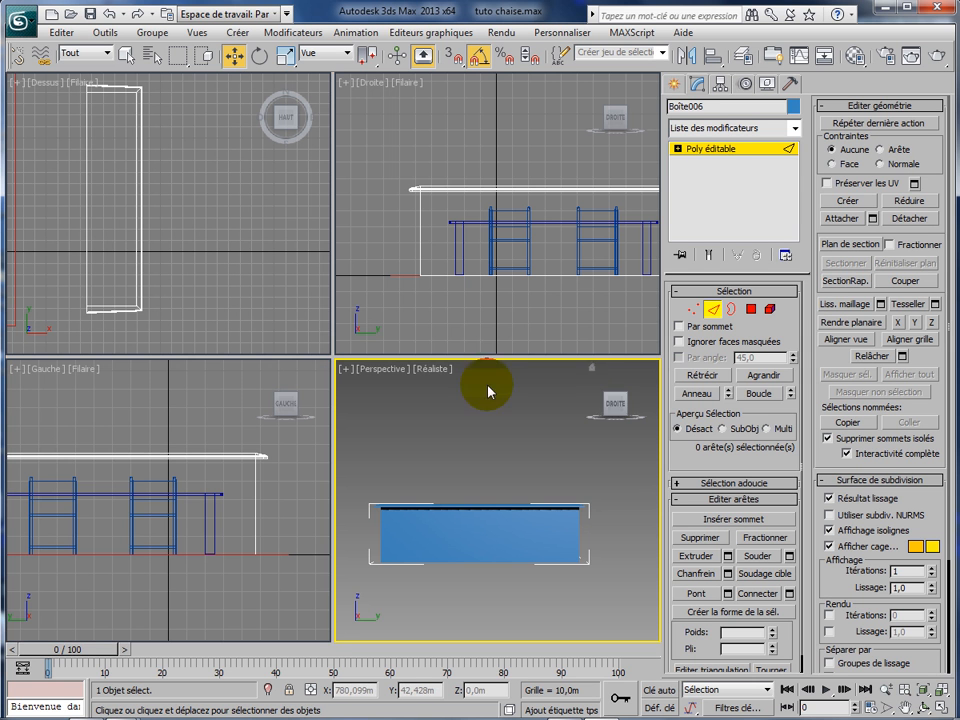
click(411, 304)
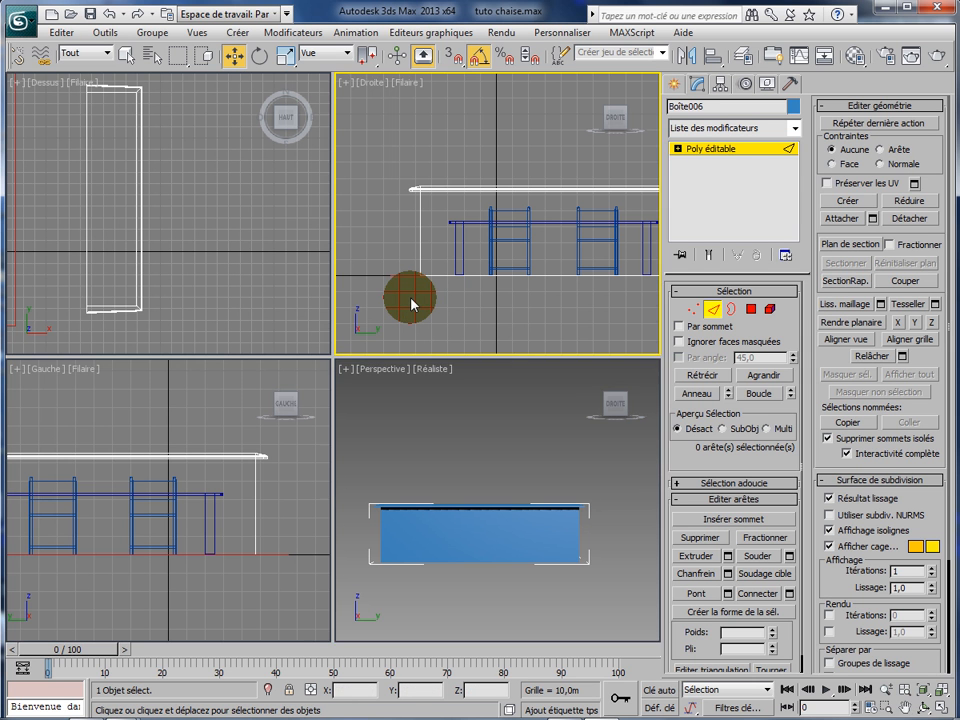
key(alt+w)
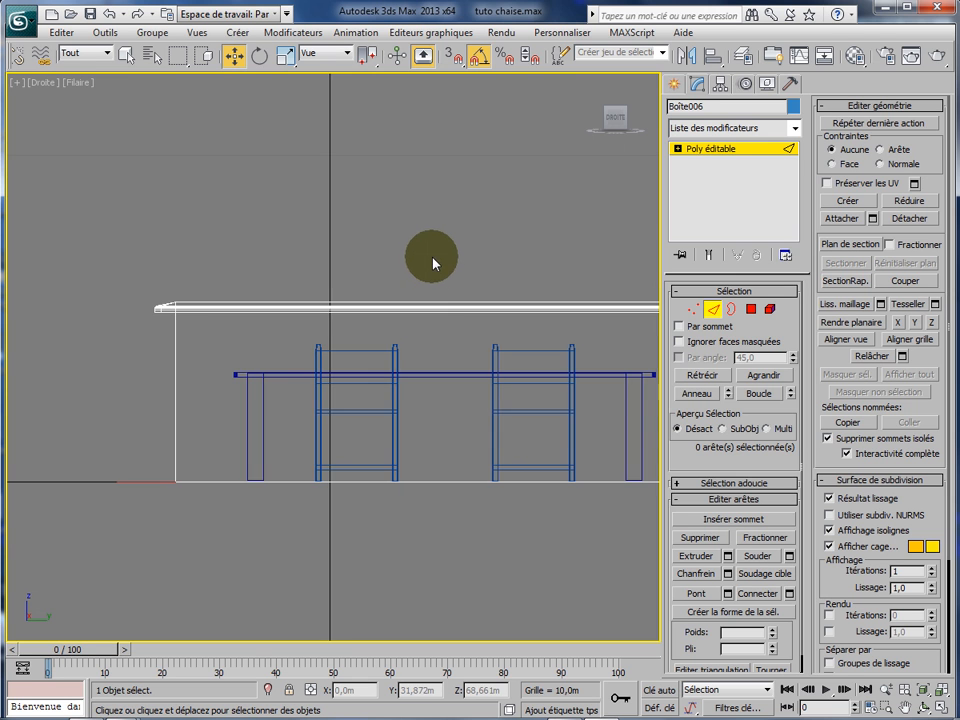
middle_drag(432, 263, 297, 242)
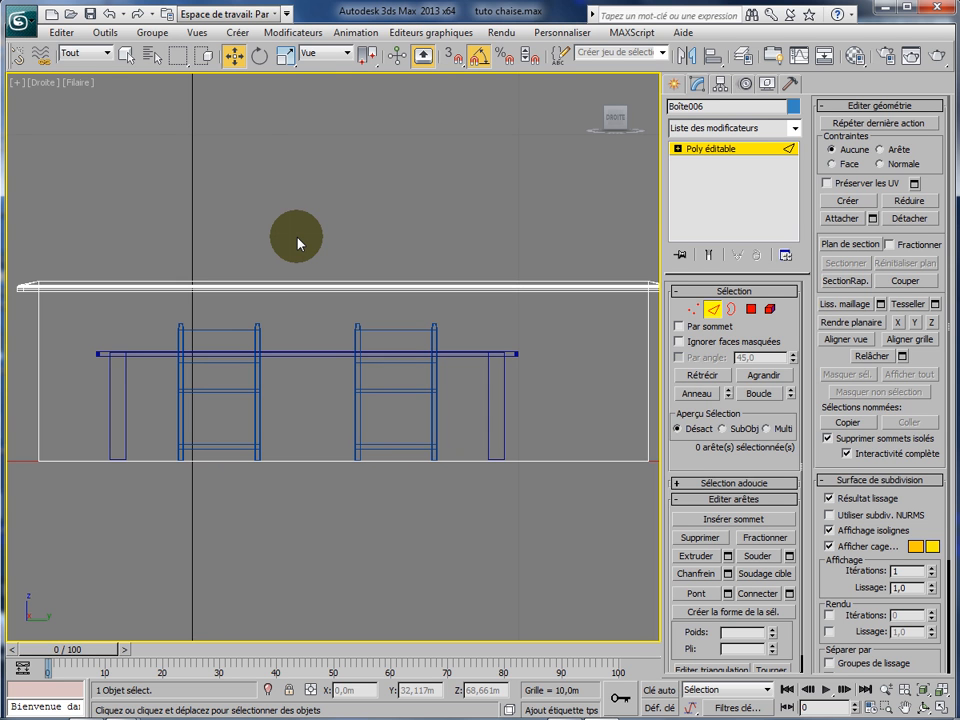
key(alt+w)
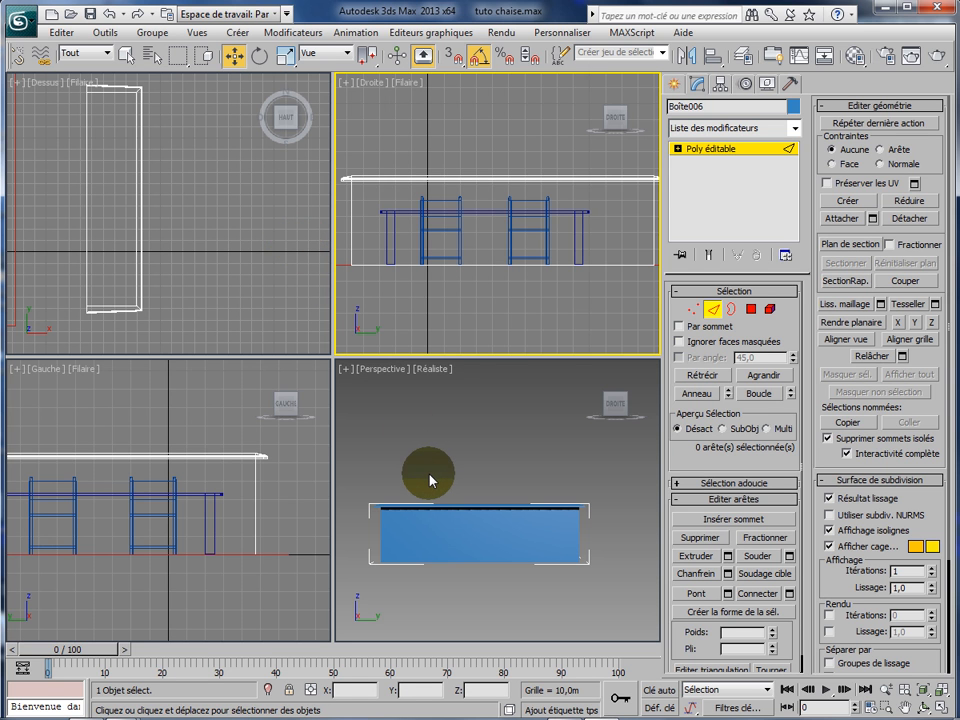
right_click(212, 419)
key(alt+w)
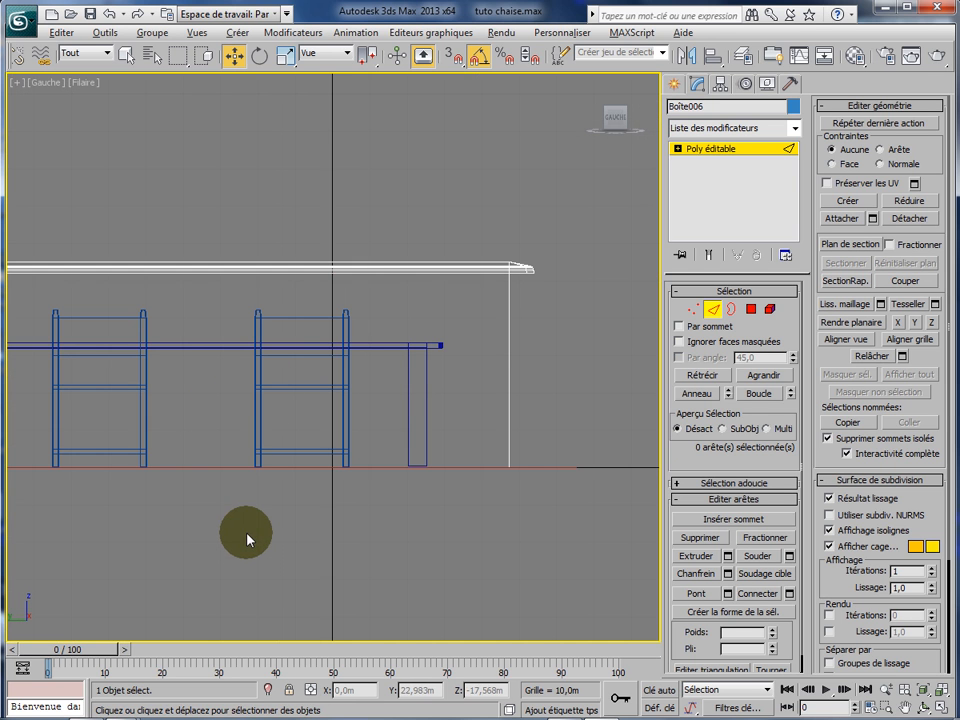
Slice the furniture horizontally with a slice plane raised to a Z height of about 39.8 m, below the overhanging top
middle_drag(255, 540, 373, 537)
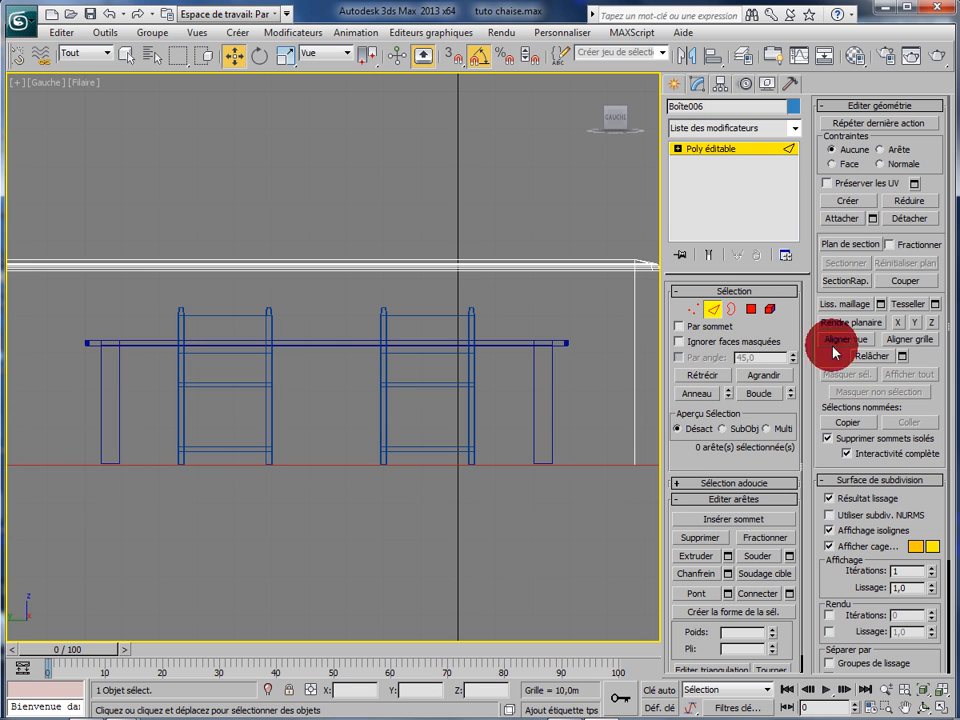
click(848, 246)
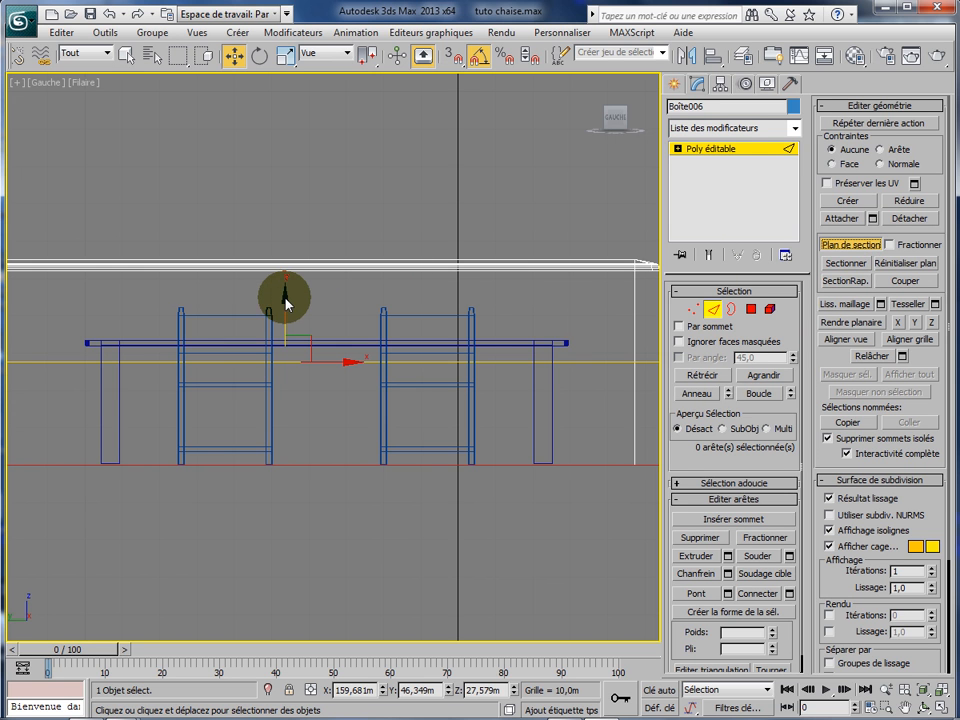
drag(285, 296, 285, 254)
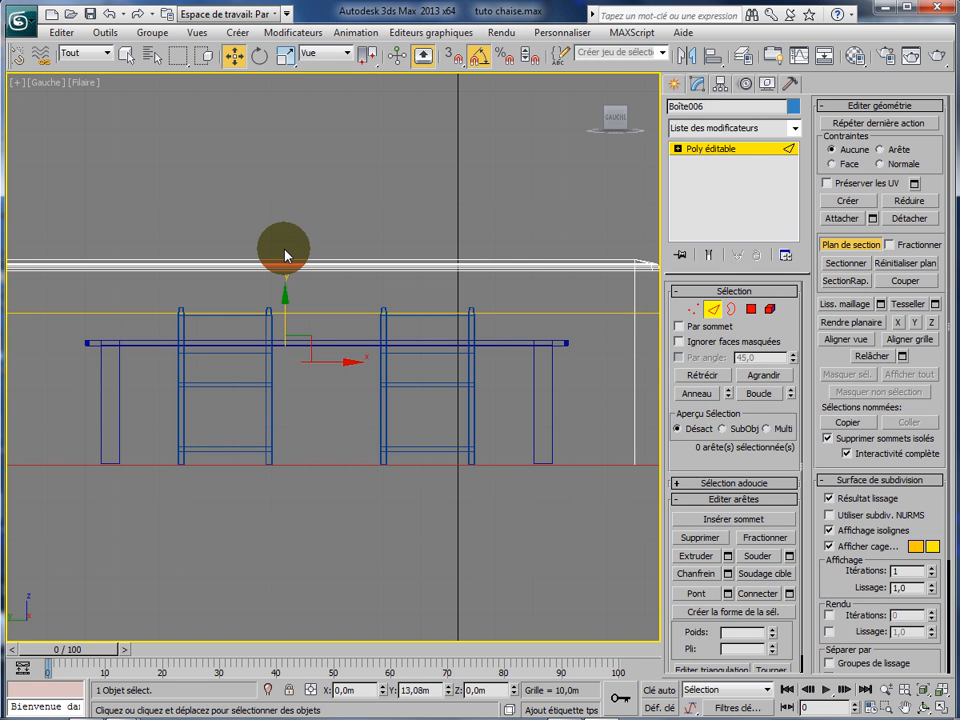
drag(285, 250, 285, 254)
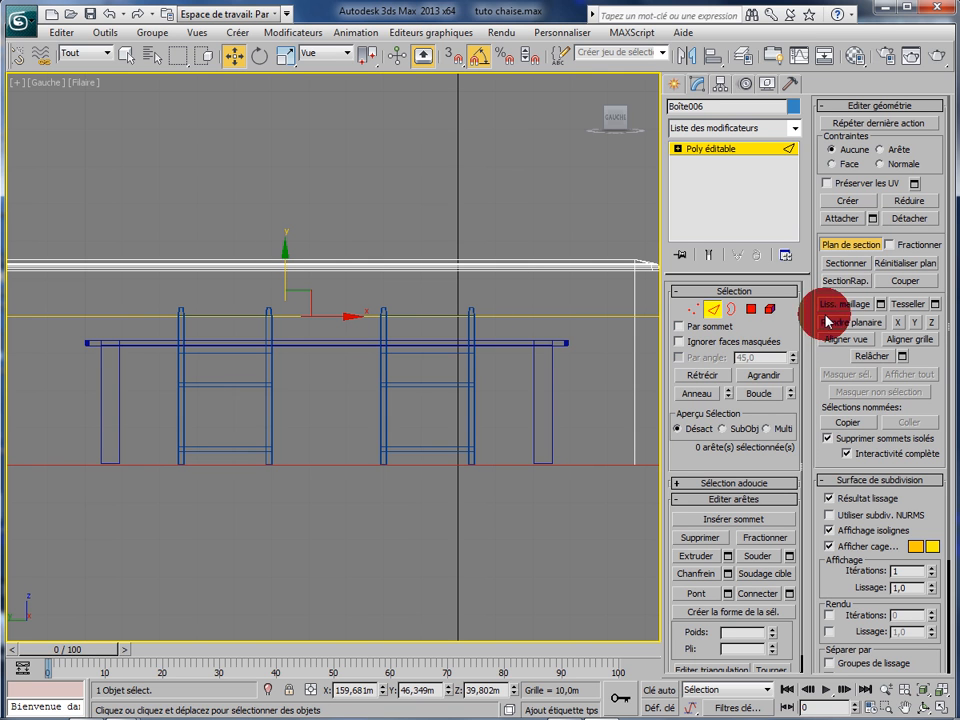
click(850, 264)
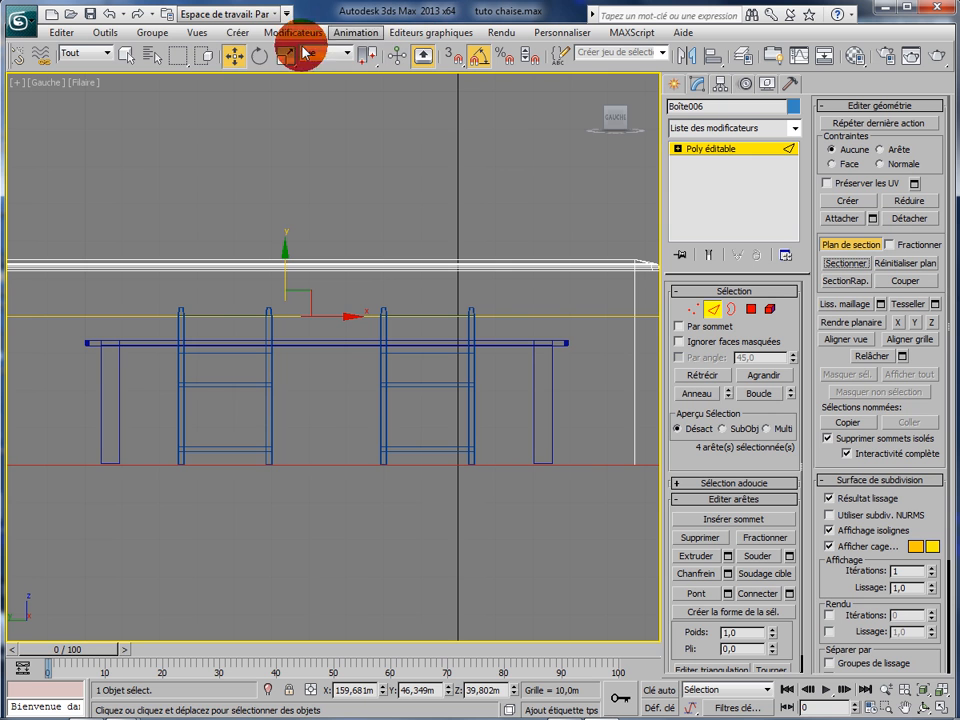
Rotate the slice plane 90° to vertical, slice the furniture through the middle of its length, and leave slice plane mode
click(262, 60)
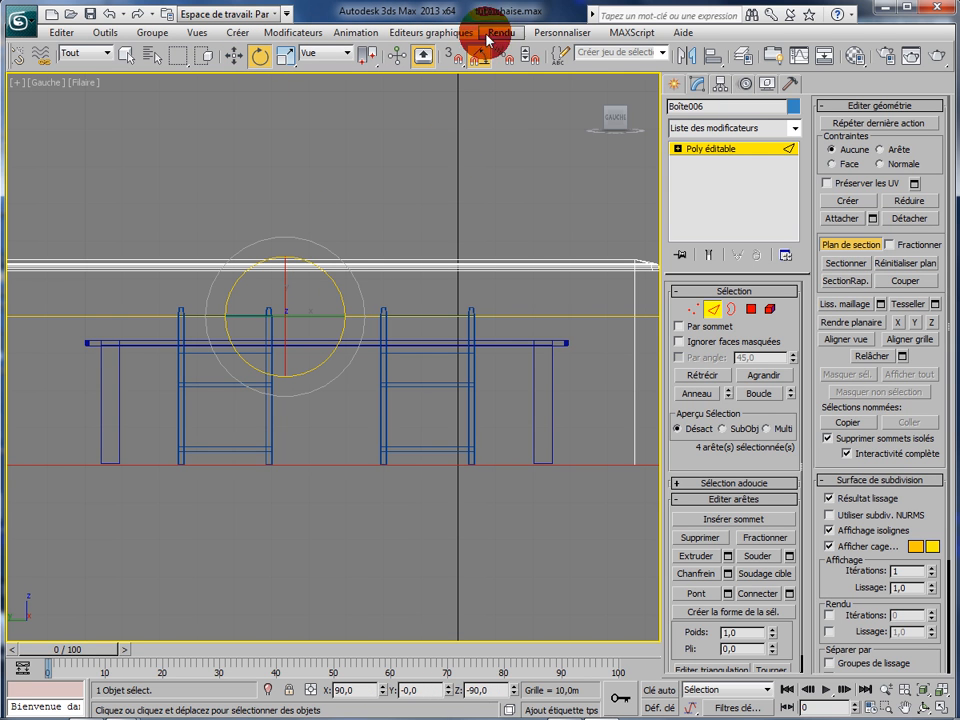
click(474, 62)
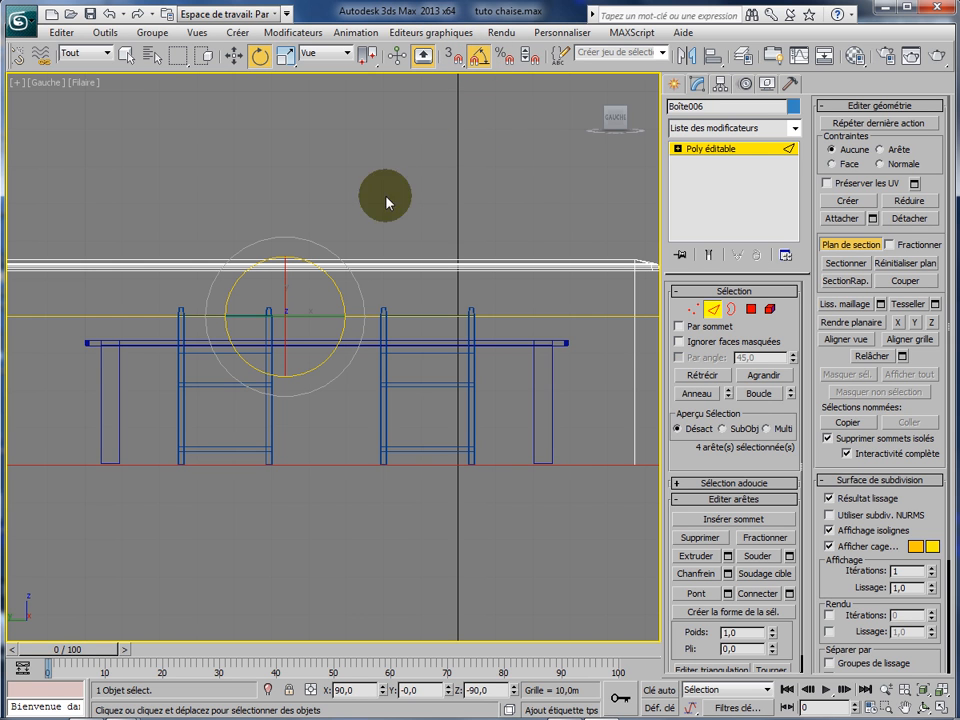
drag(315, 268, 311, 453)
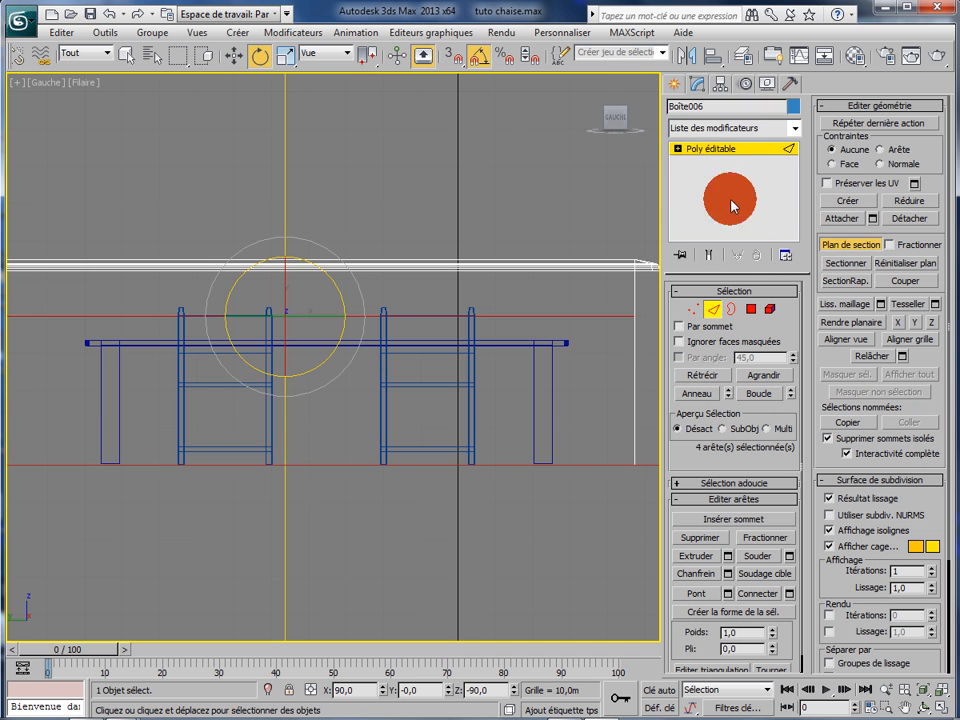
click(845, 262)
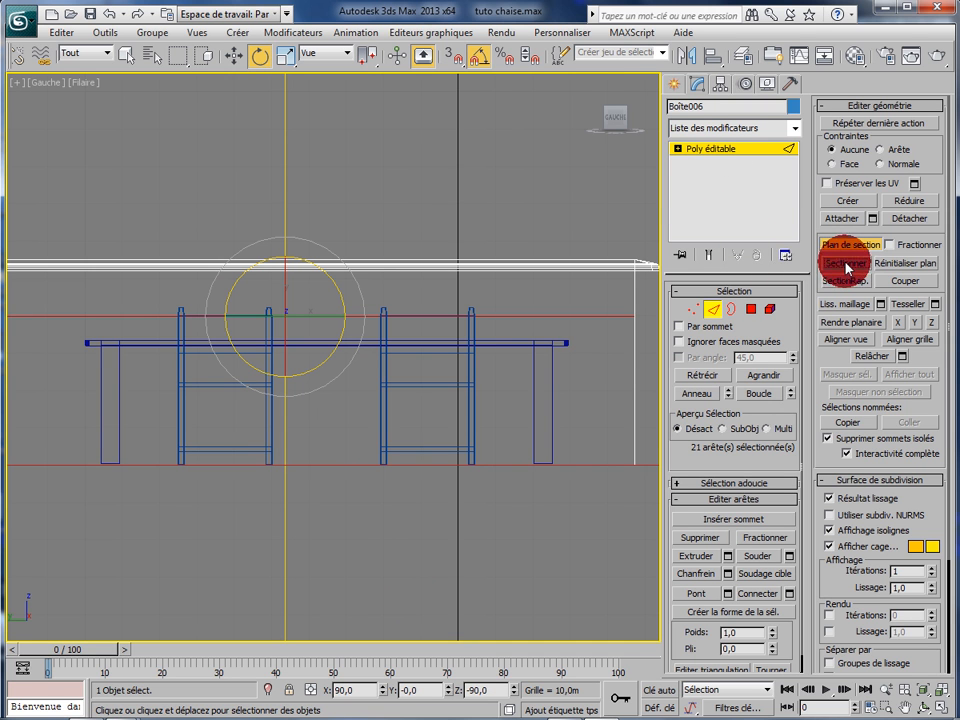
click(849, 244)
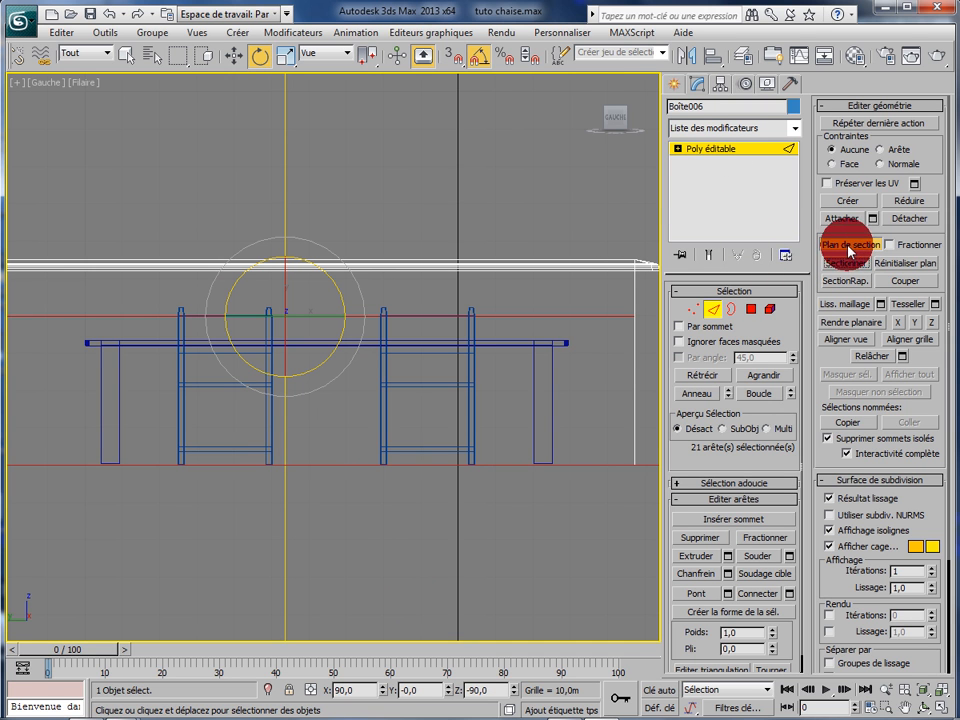
Select the four polygons of the furniture's long front at polygon level in the maximized perspective view, with edged faces displayed
key(alt+w)
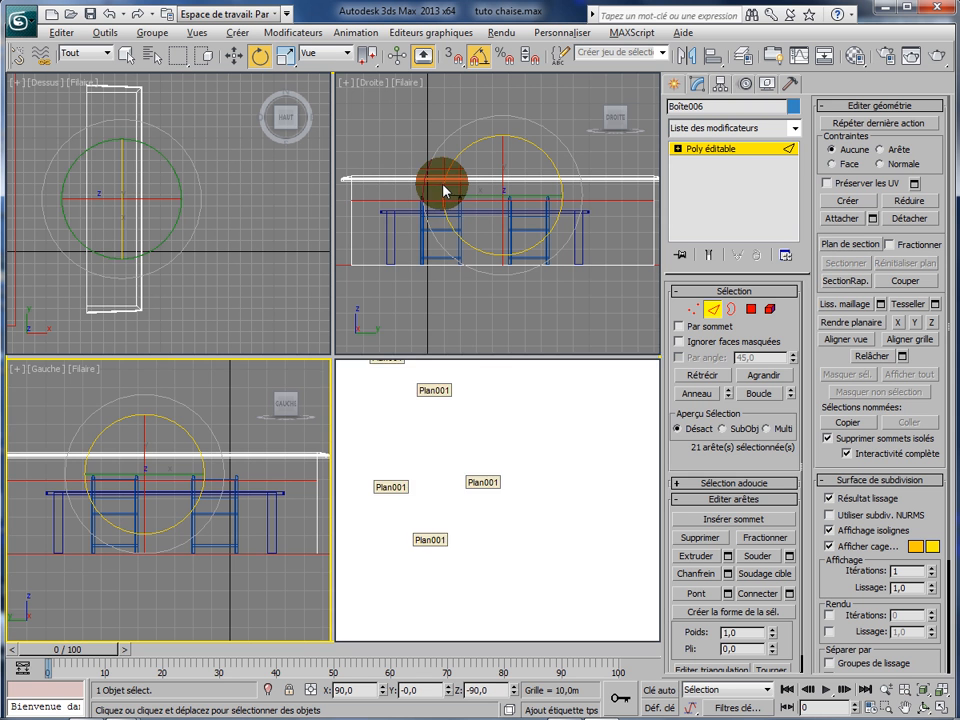
right_click(386, 438)
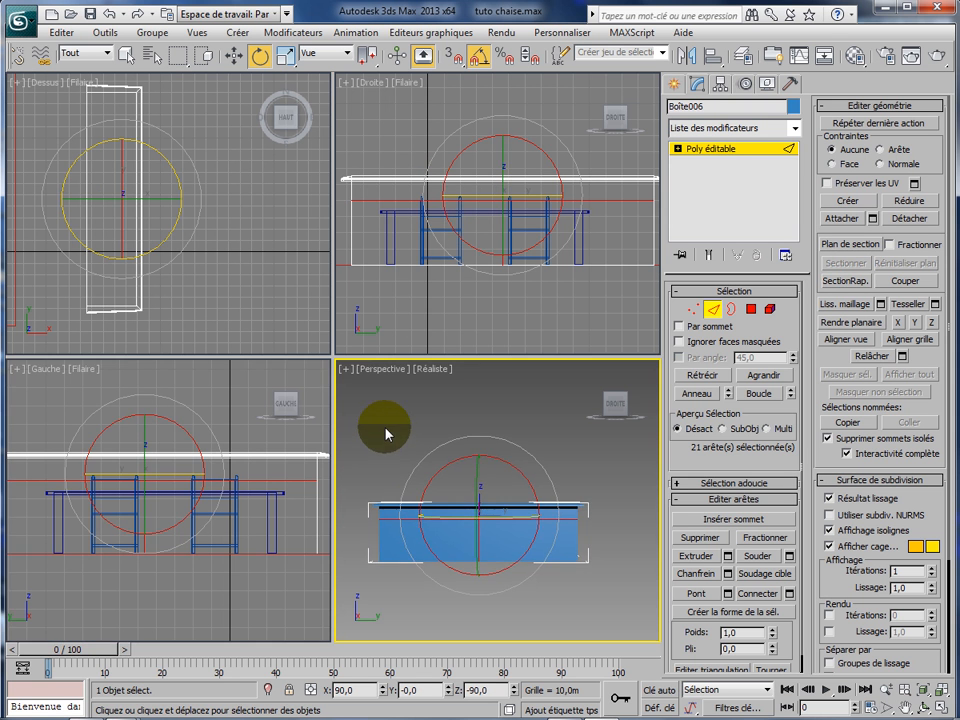
key(alt+w)
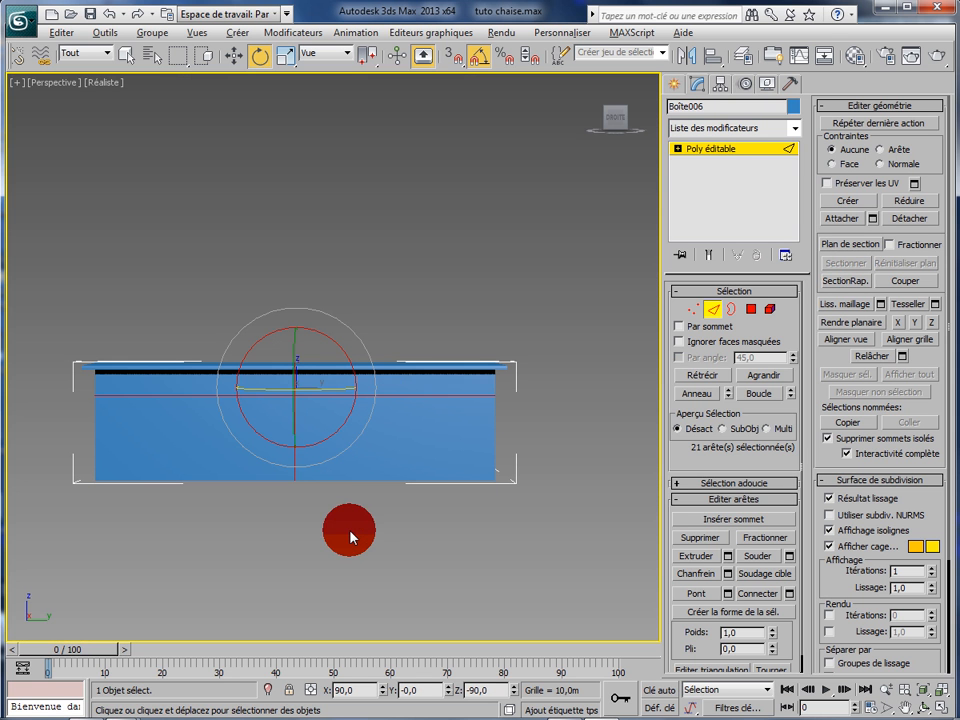
click(233, 55)
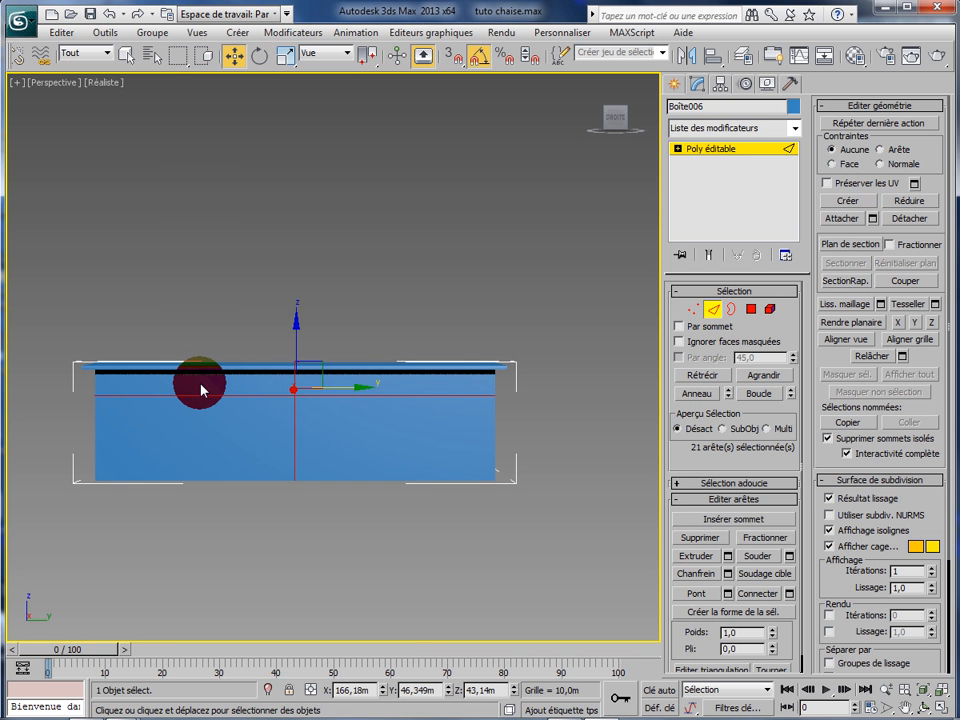
click(751, 309)
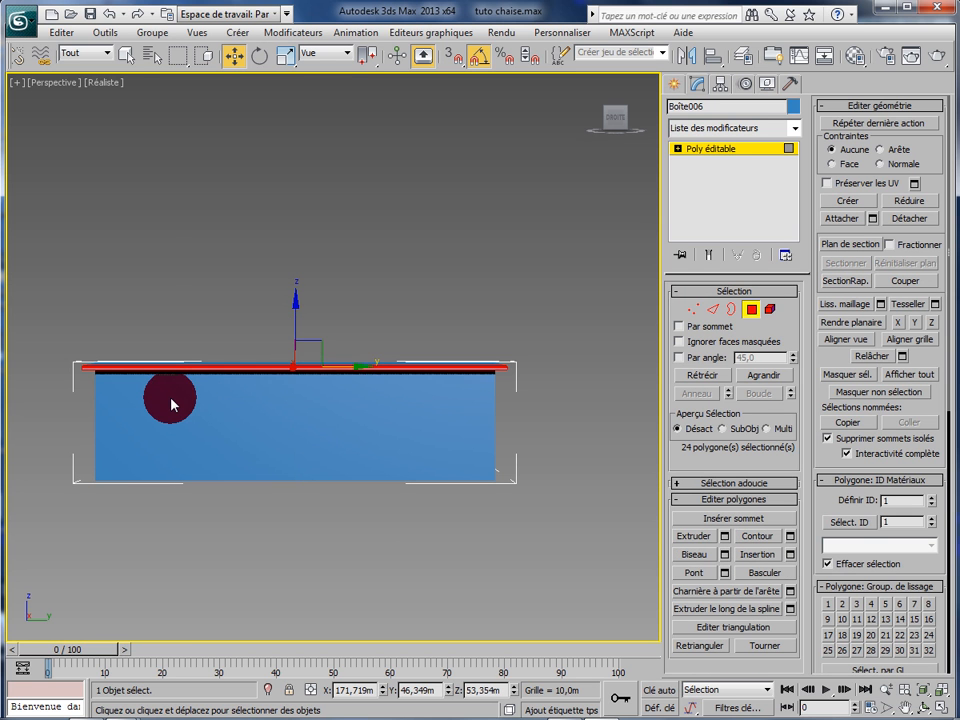
click(170, 393)
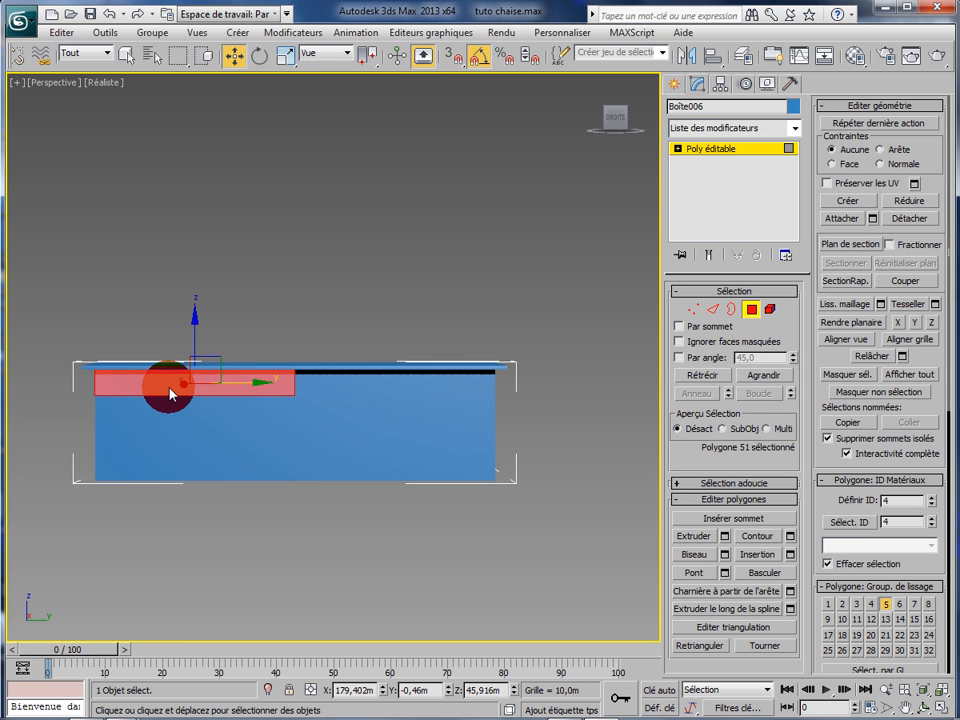
key(F4)
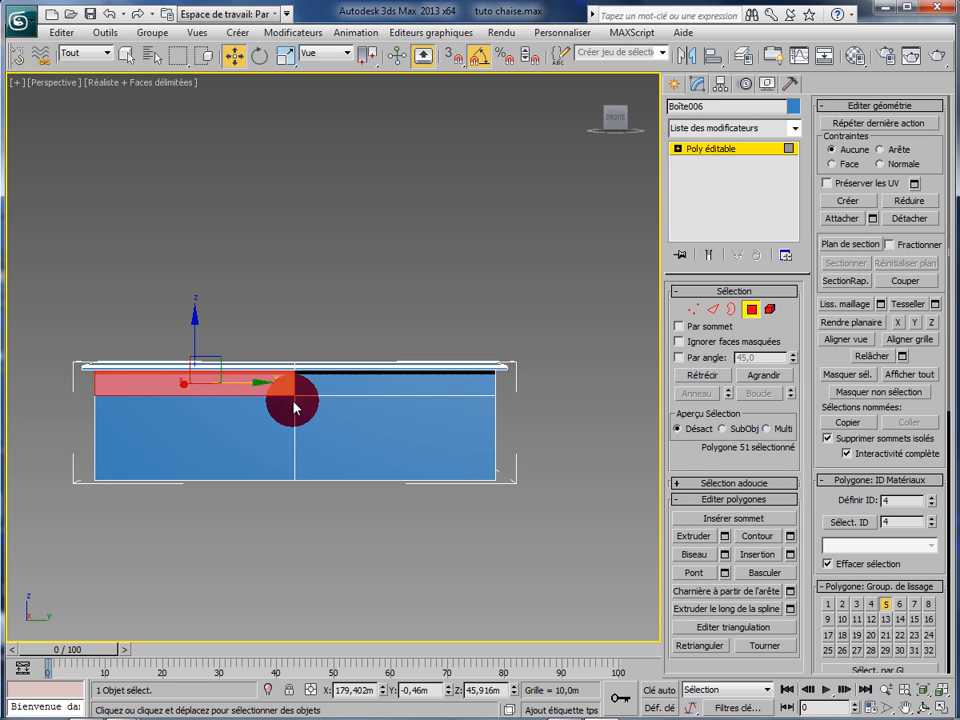
click(351, 392)
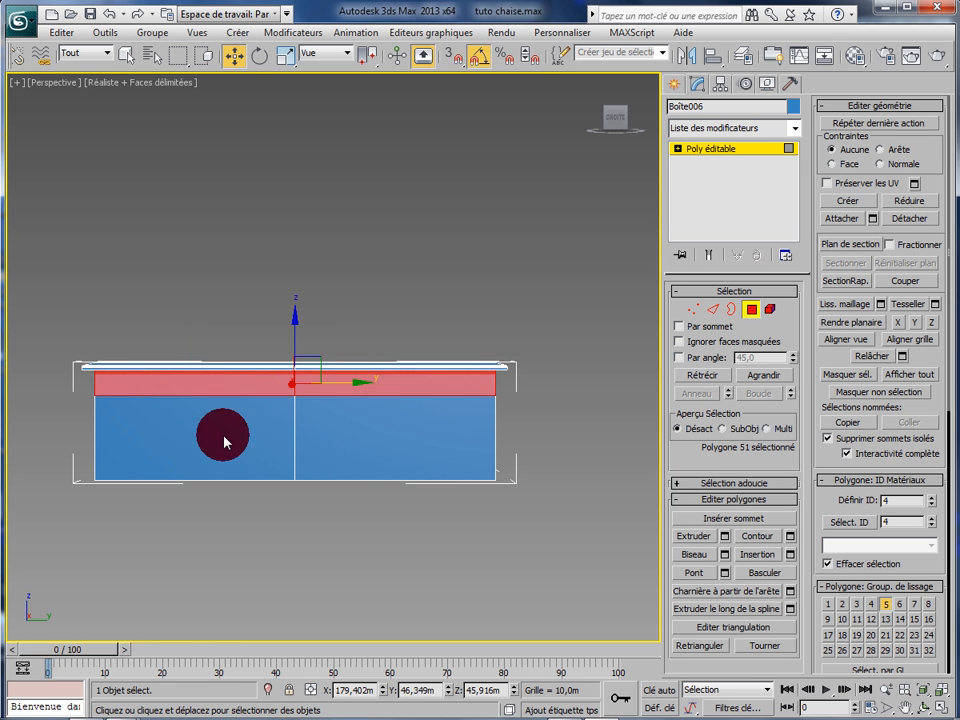
ctrl+click(266, 442)
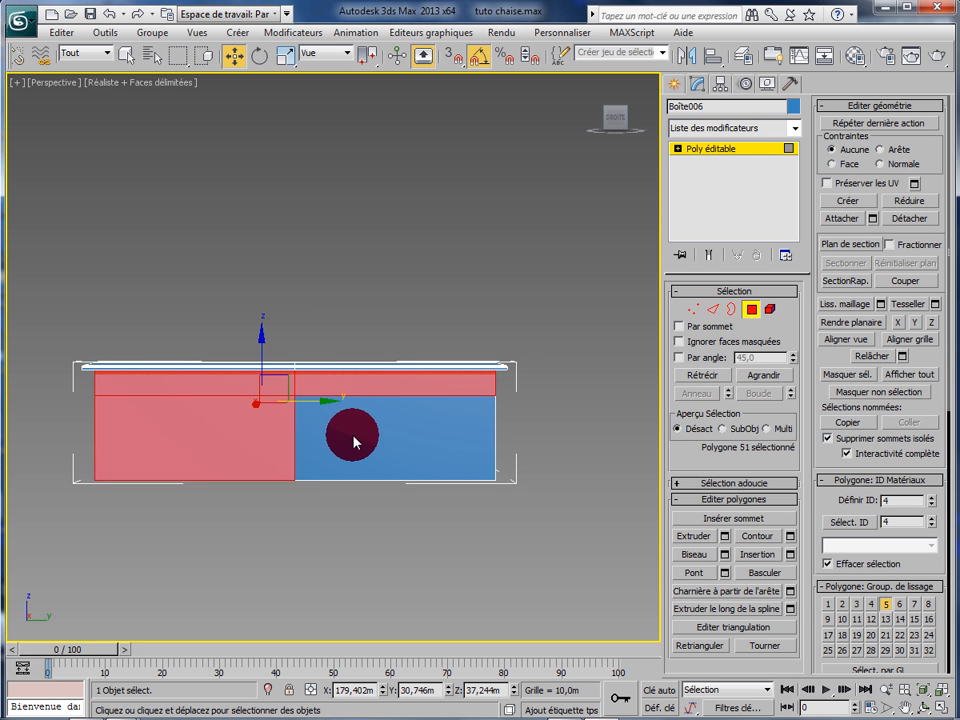
ctrl+click(355, 442)
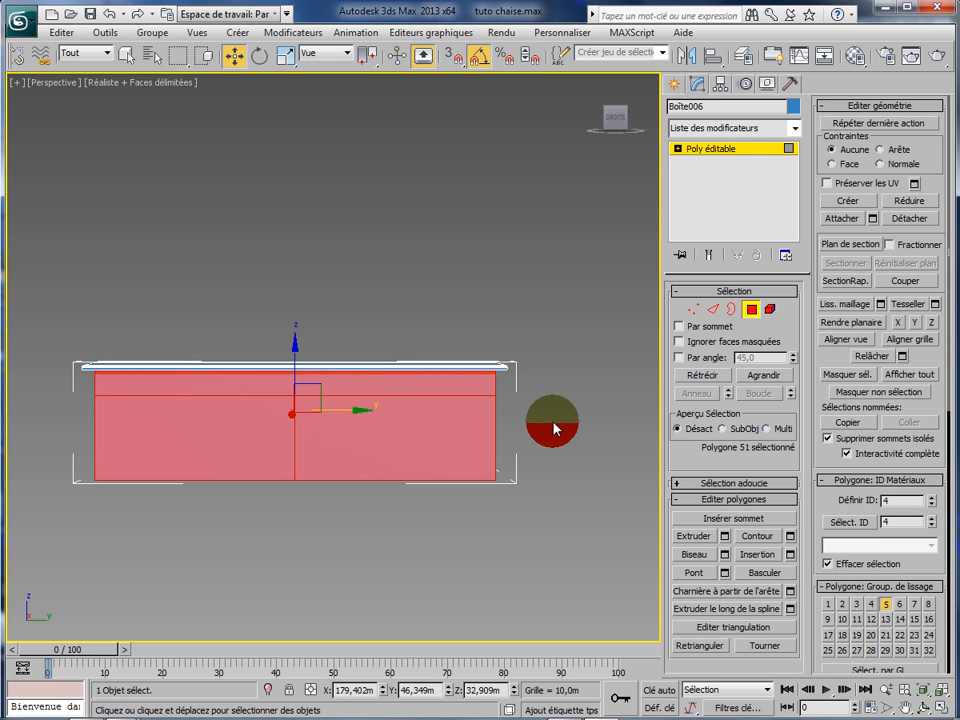
Inset the four selected front polygons with the Par polygone option, leaving a narrow frame around each panel
click(781, 556)
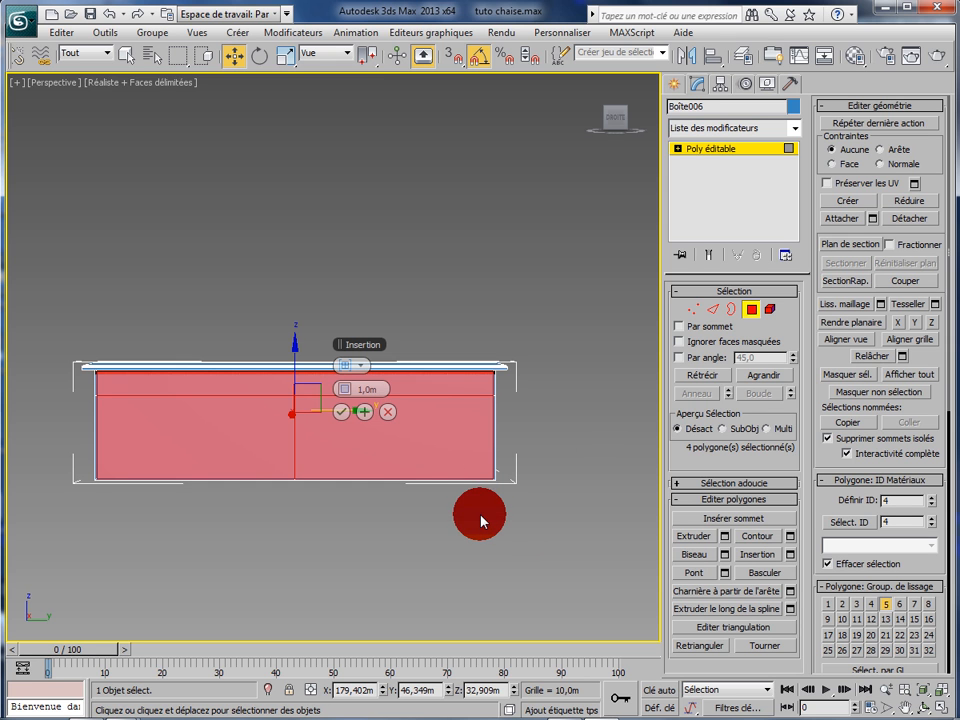
scroll(480, 521, up, 3)
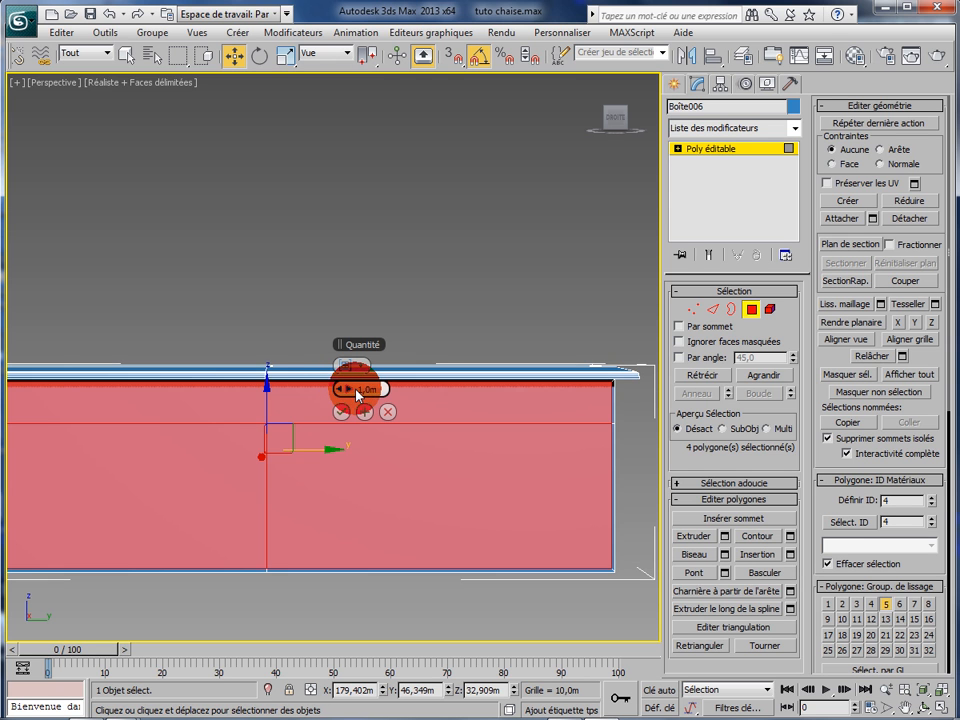
drag(356, 389, 357, 391)
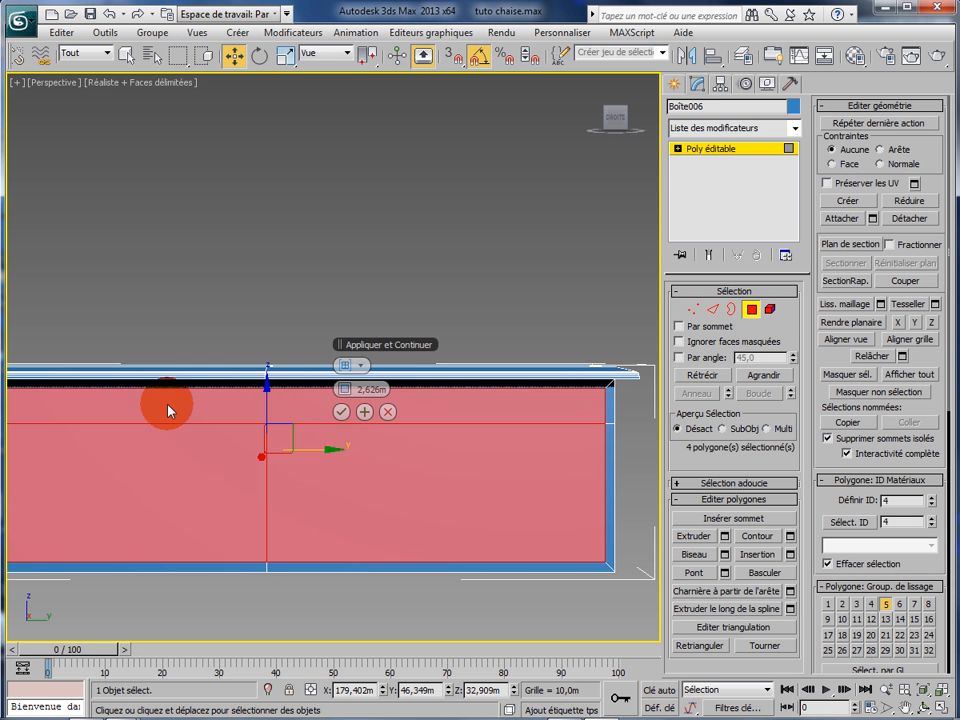
click(364, 367)
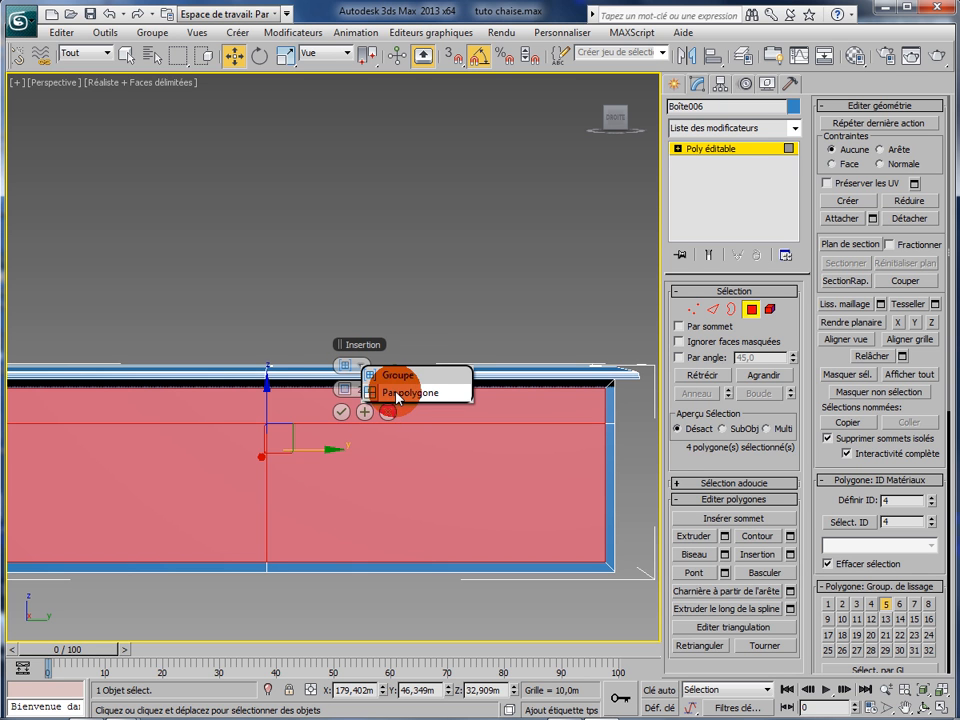
click(394, 393)
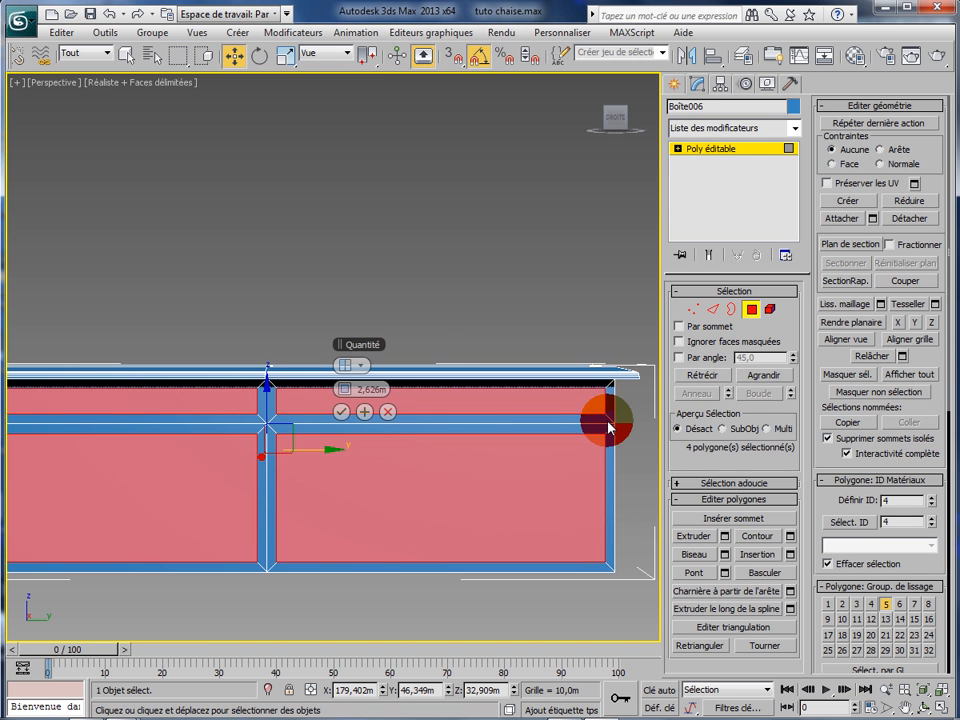
click(340, 390)
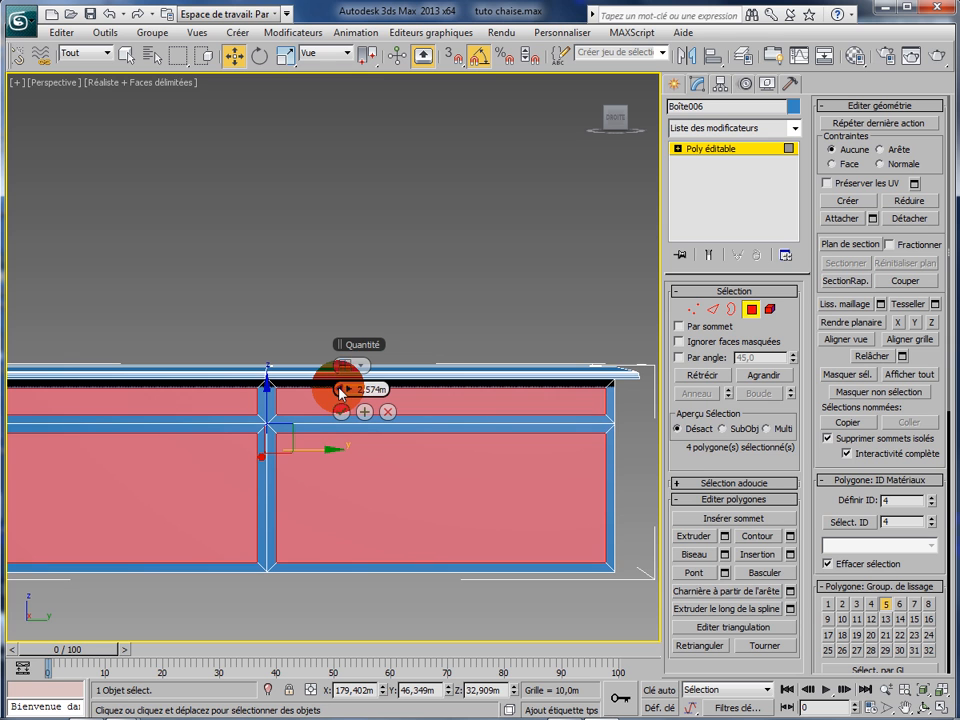
click(339, 389)
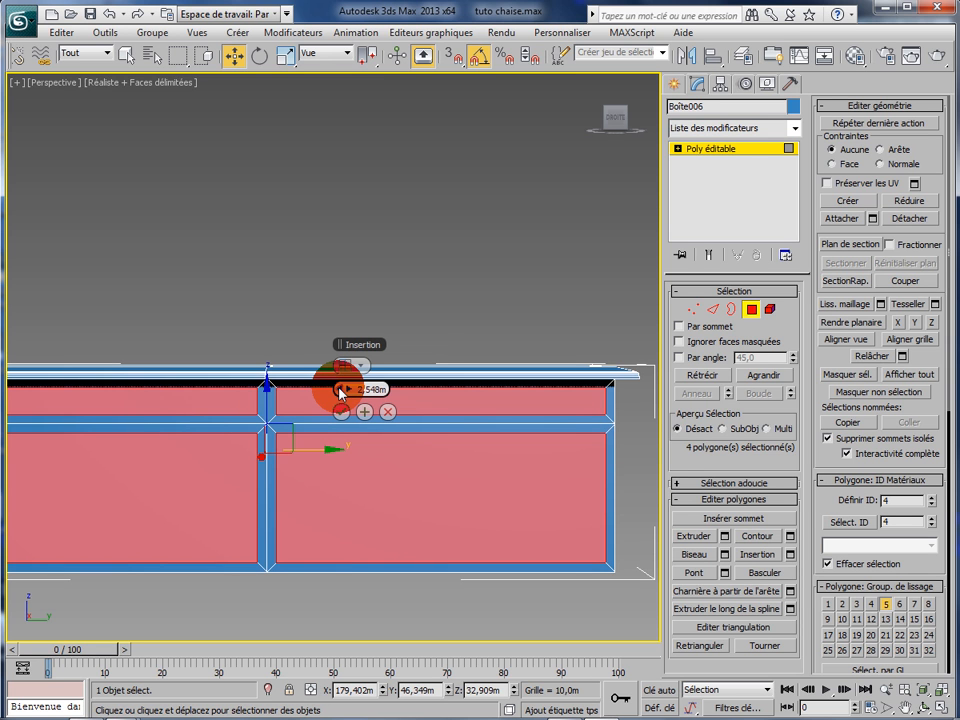
drag(338, 388, 343, 420)
click(342, 414)
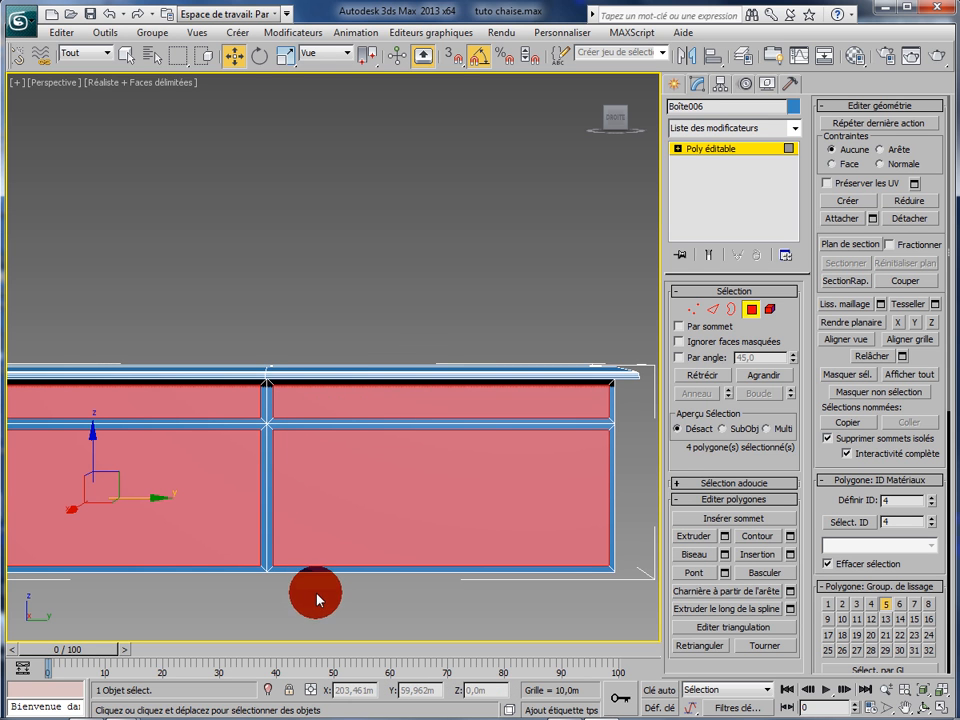
Detach the four inset front panels as an element and move them outward along X, well clear of the furniture's body
scroll(318, 600, down, 2)
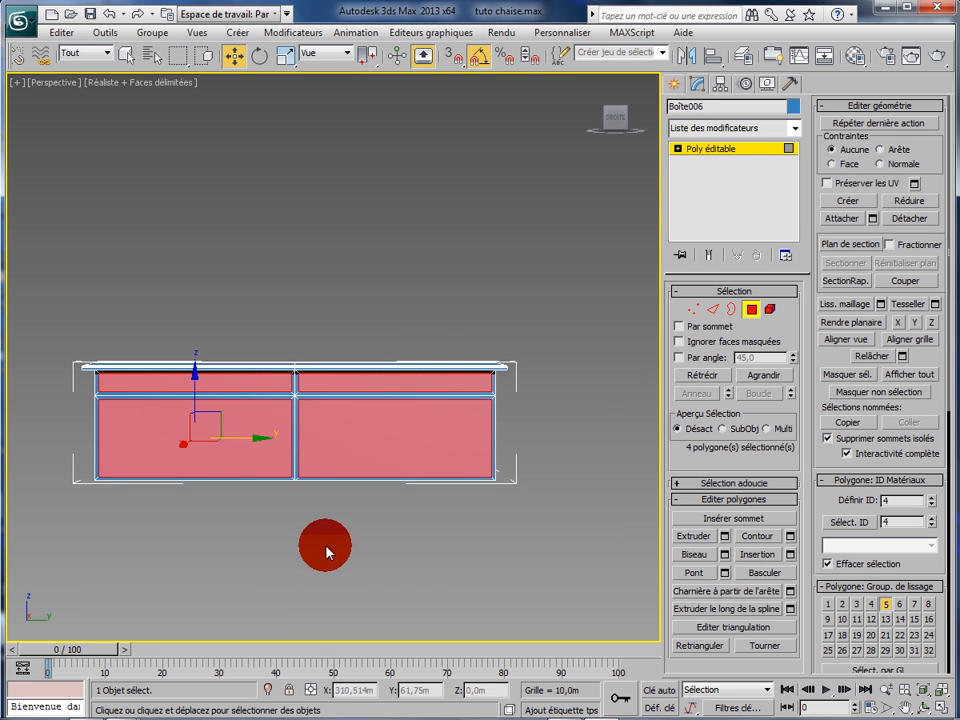
alt+middle_drag(319, 549, 406, 558)
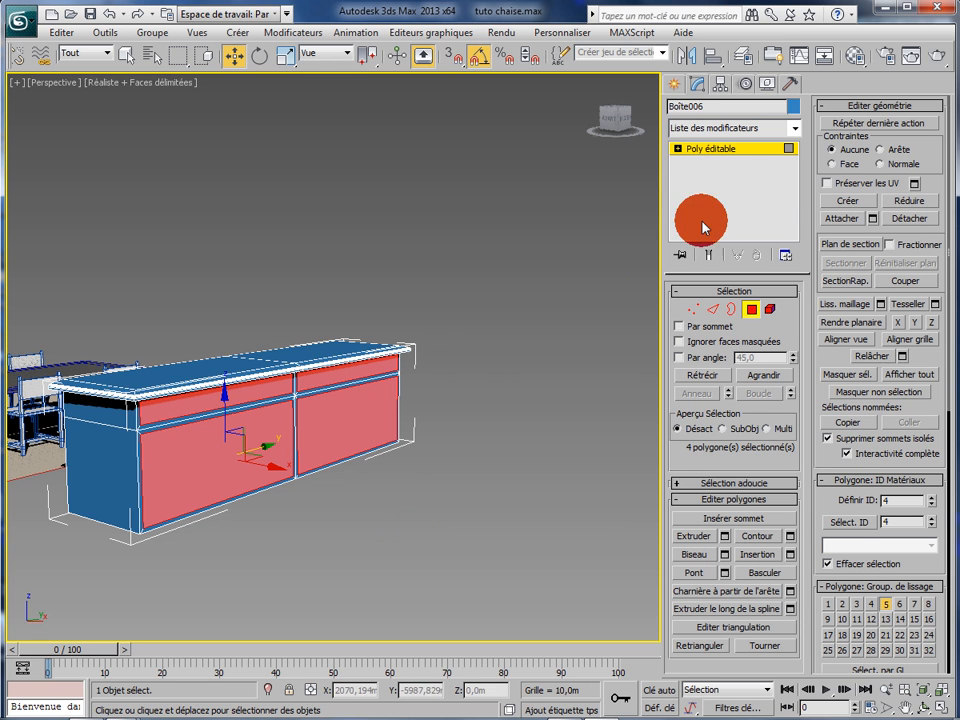
click(911, 219)
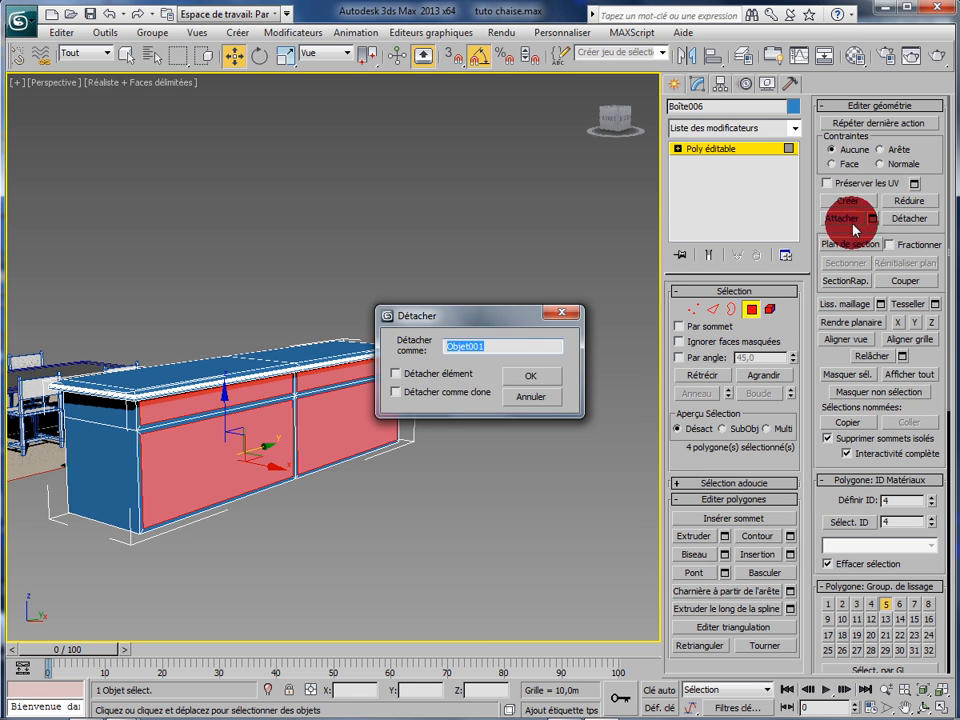
click(397, 374)
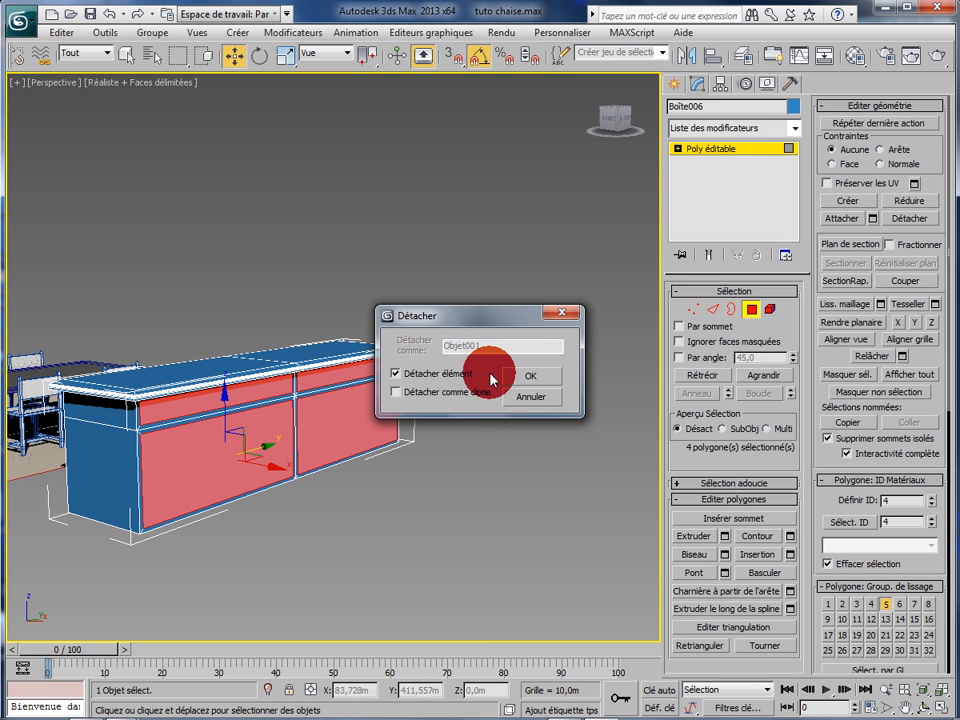
click(537, 377)
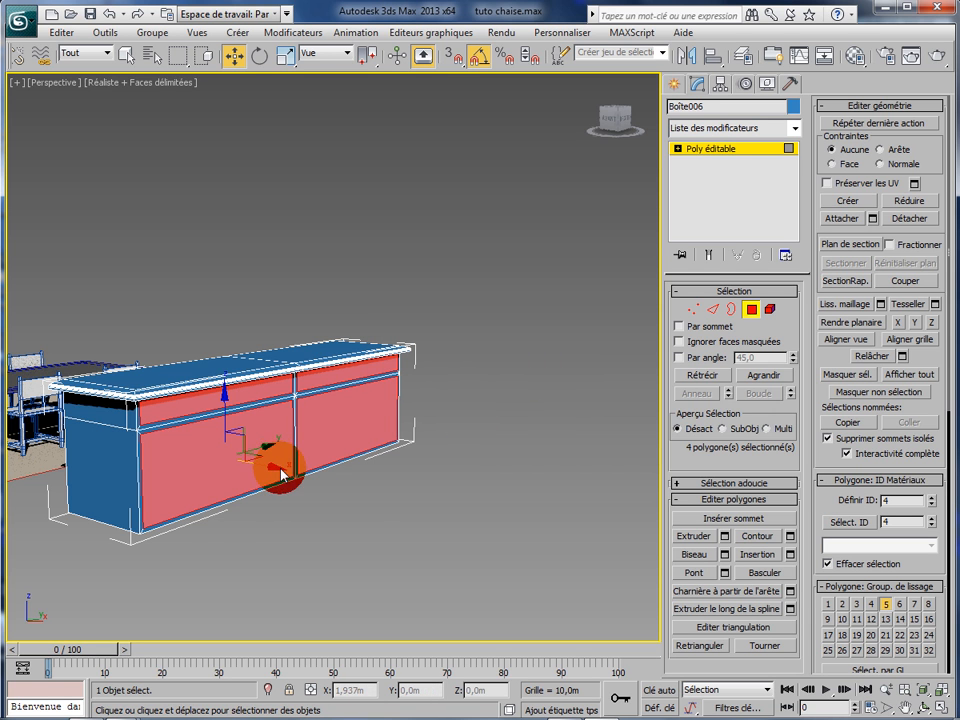
drag(274, 470, 413, 514)
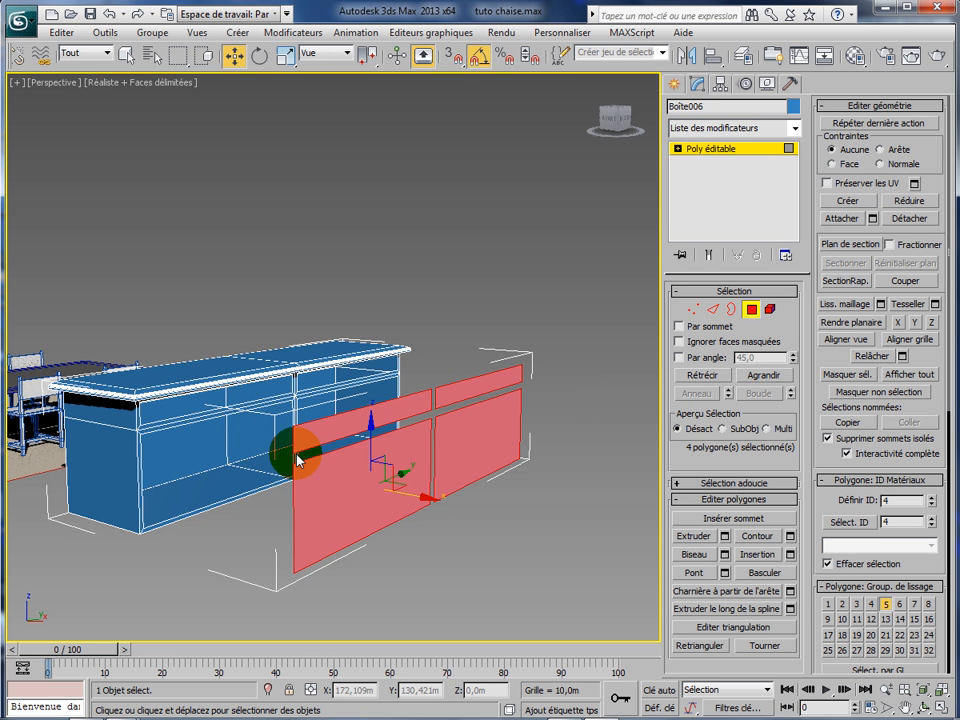
click(199, 382)
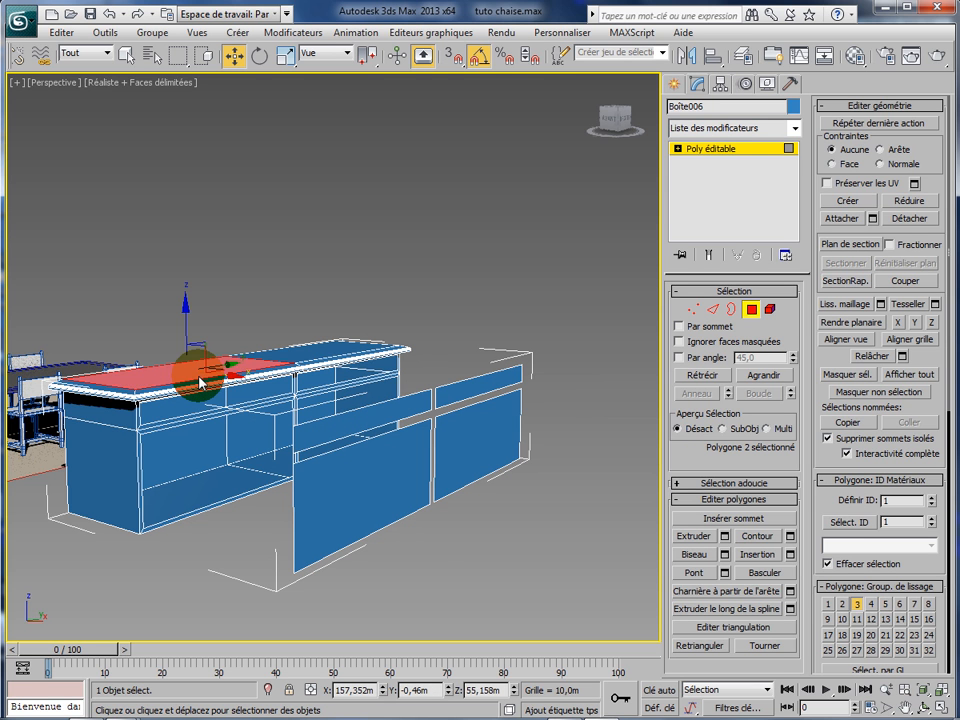
Move the whole furniture slightly along X, and select its four detached front panels at polygon level
click(749, 170)
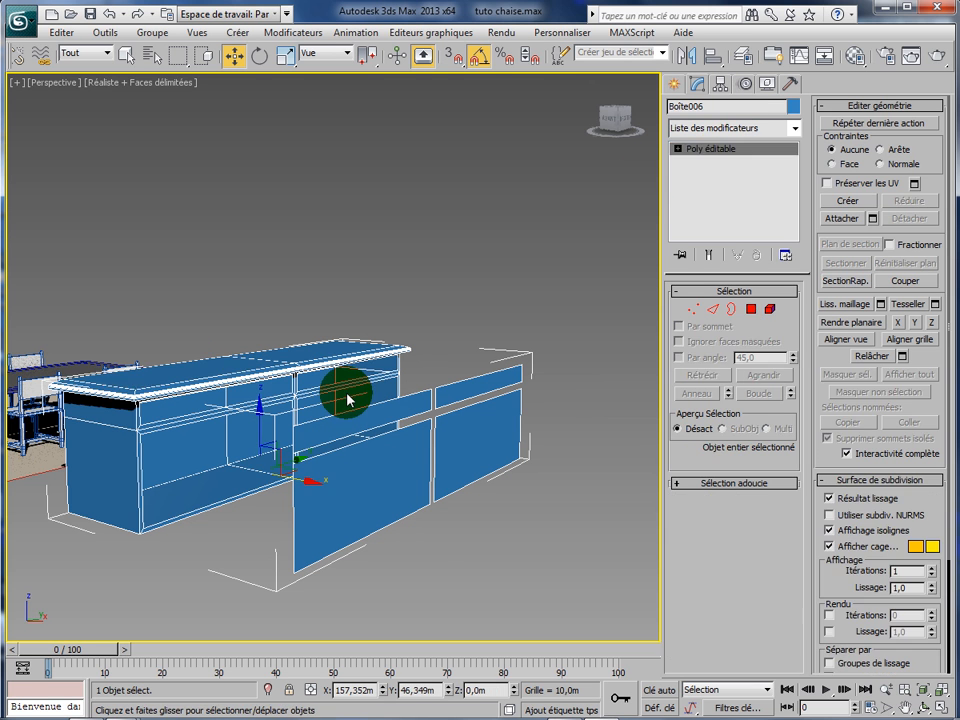
mouse_move(318, 485)
mouse_down()
mouse_move(302, 482)
mouse_move(317, 489)
mouse_up()
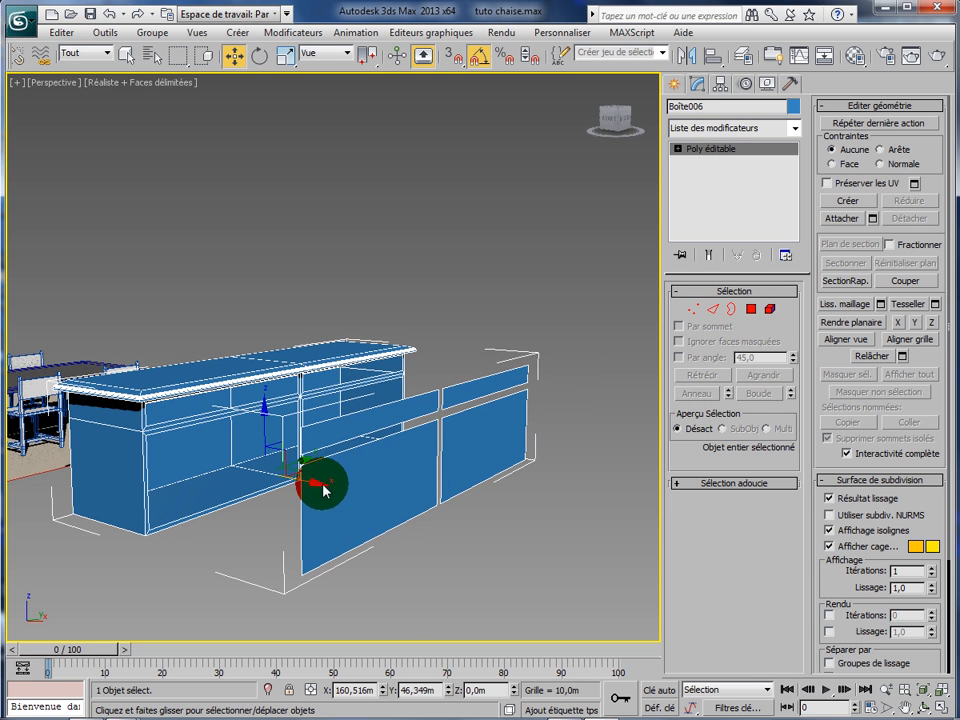
click(751, 309)
click(405, 418)
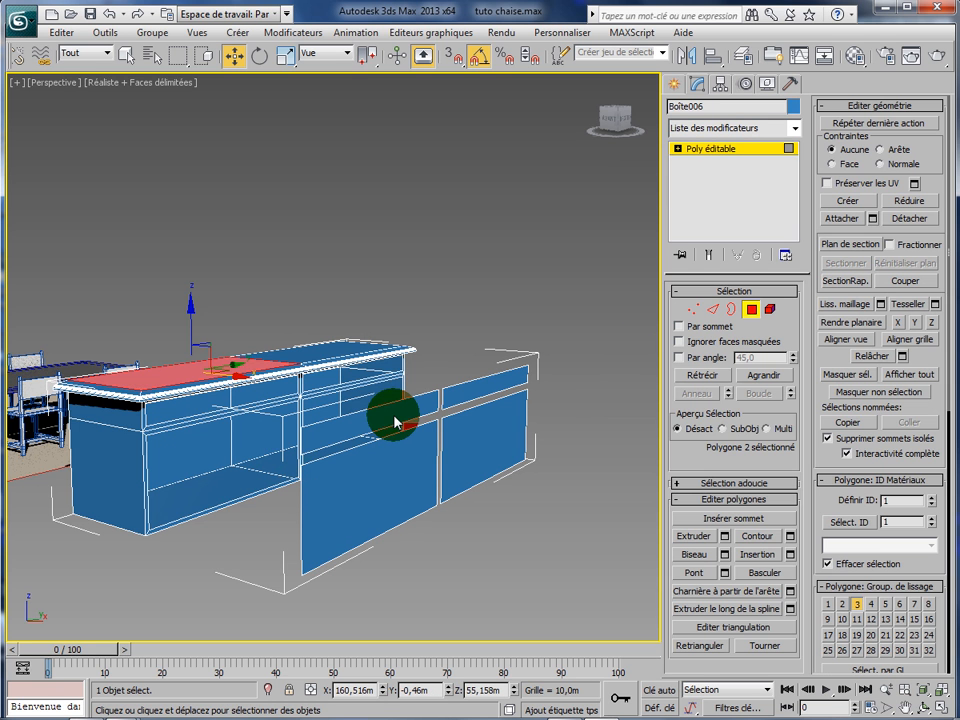
click(395, 421)
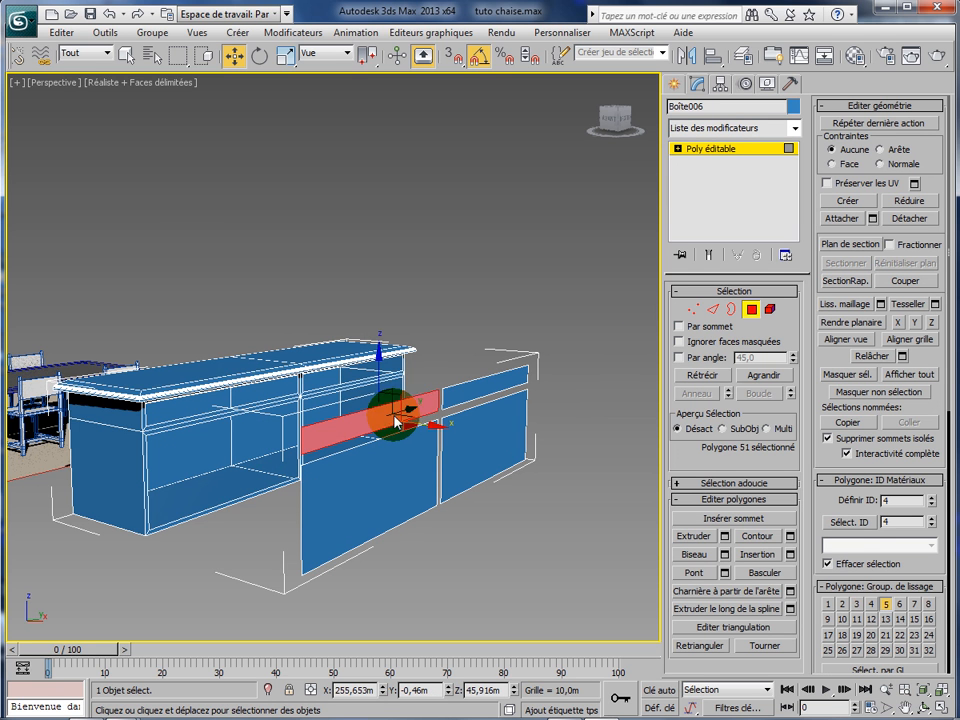
ctrl+click(484, 395)
ctrl+click(489, 443)
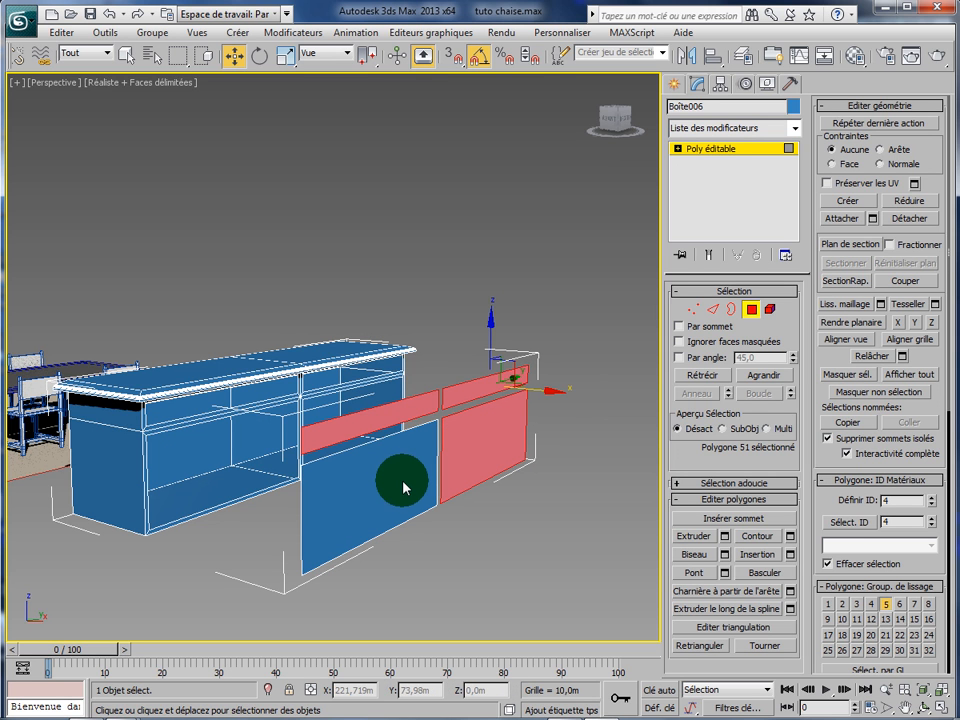
ctrl+click(425, 495)
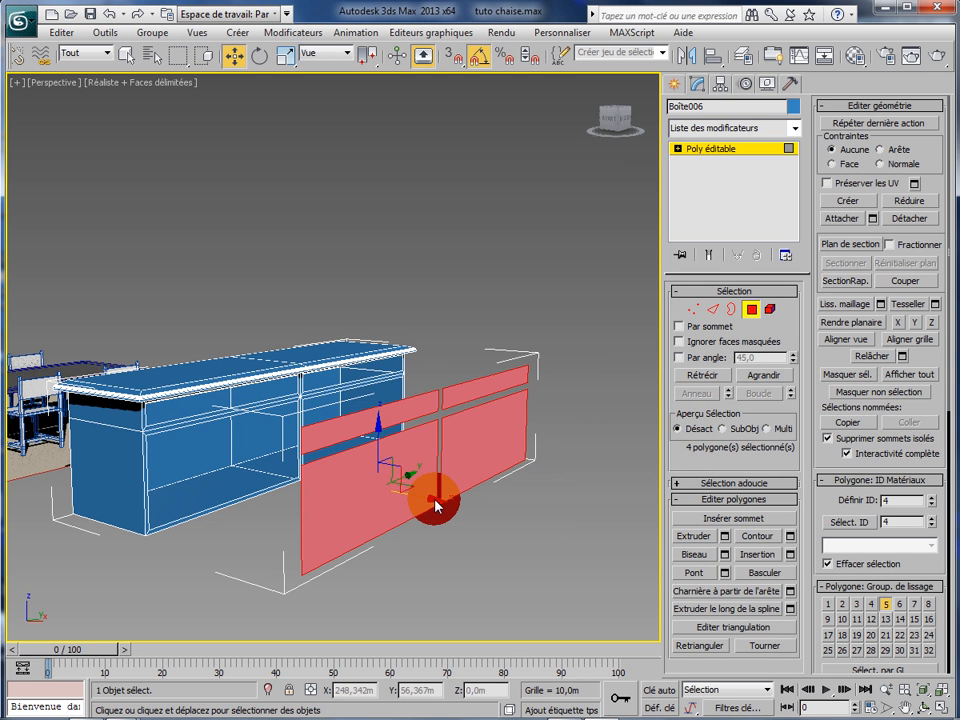
Clone the four selected front panels outward along X, using the option to clone them to a separate object
drag(435, 507, 504, 531)
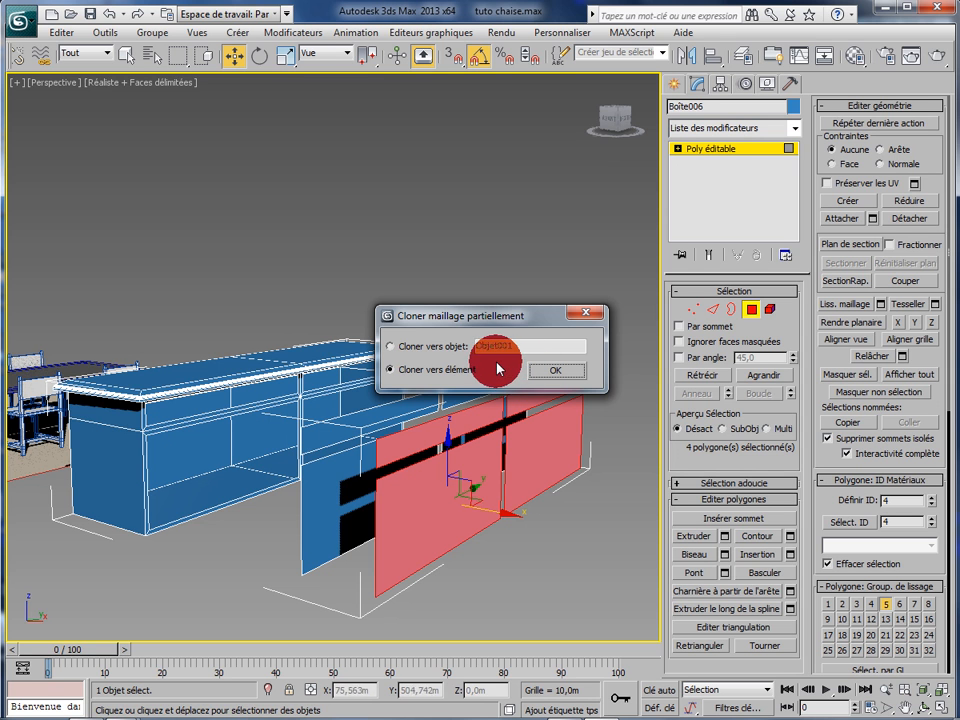
click(391, 346)
click(554, 370)
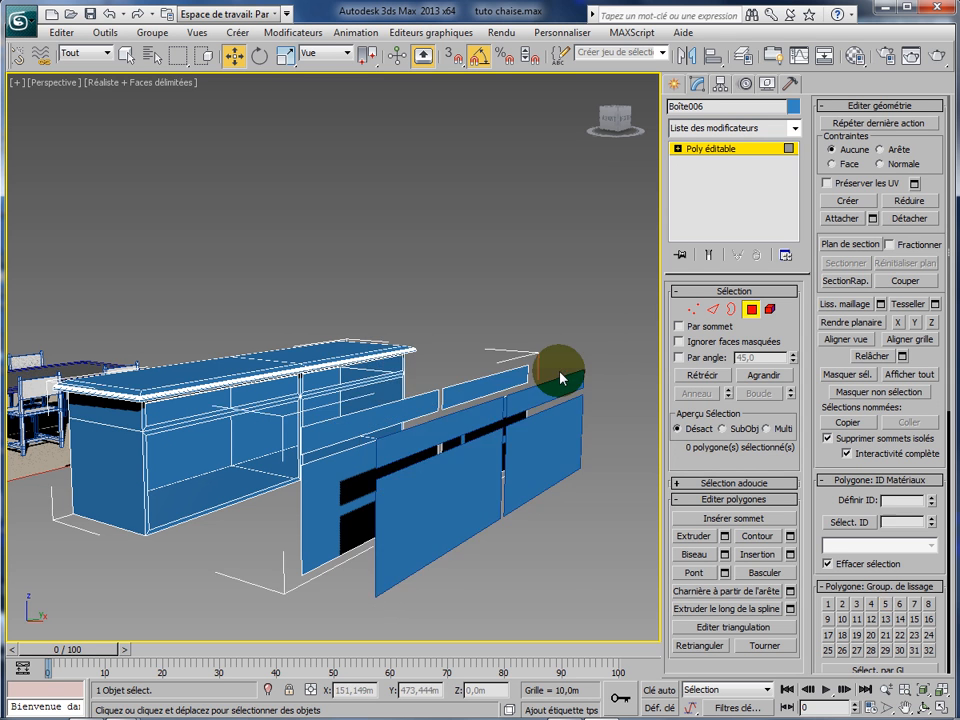
Select the four original detached front panels between the furniture body and the cloned panels, and delete them
click(385, 413)
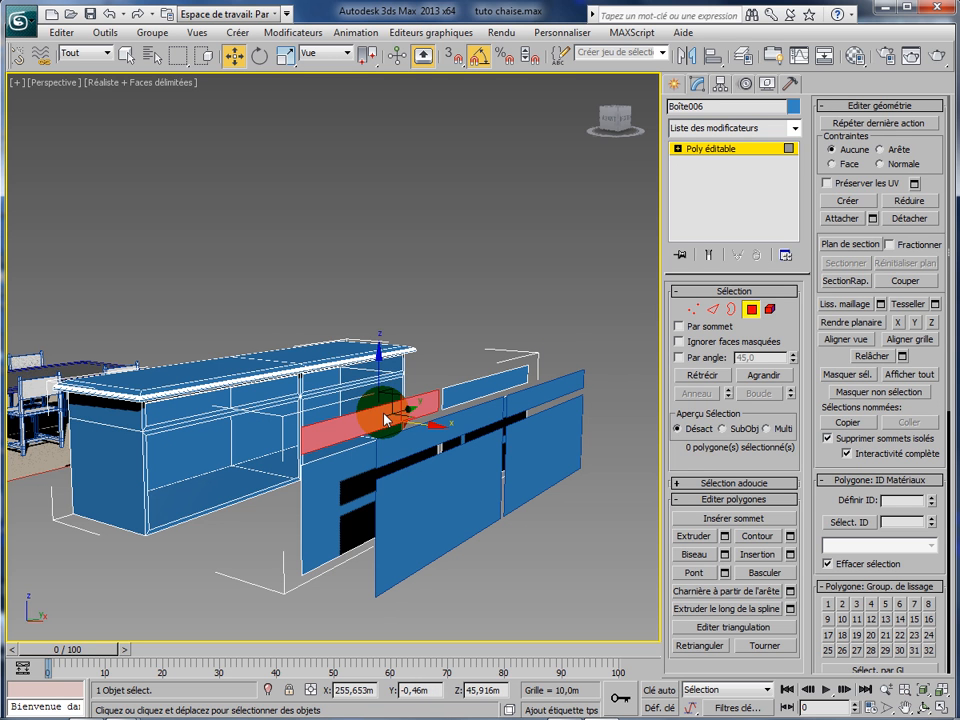
click(475, 400)
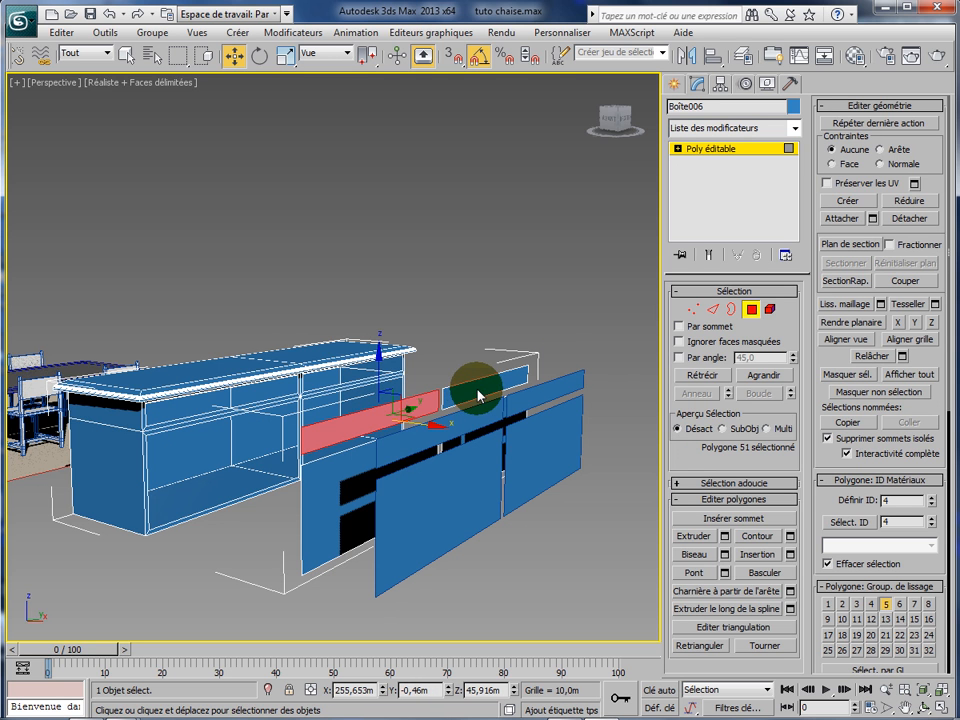
ctrl+click(360, 499)
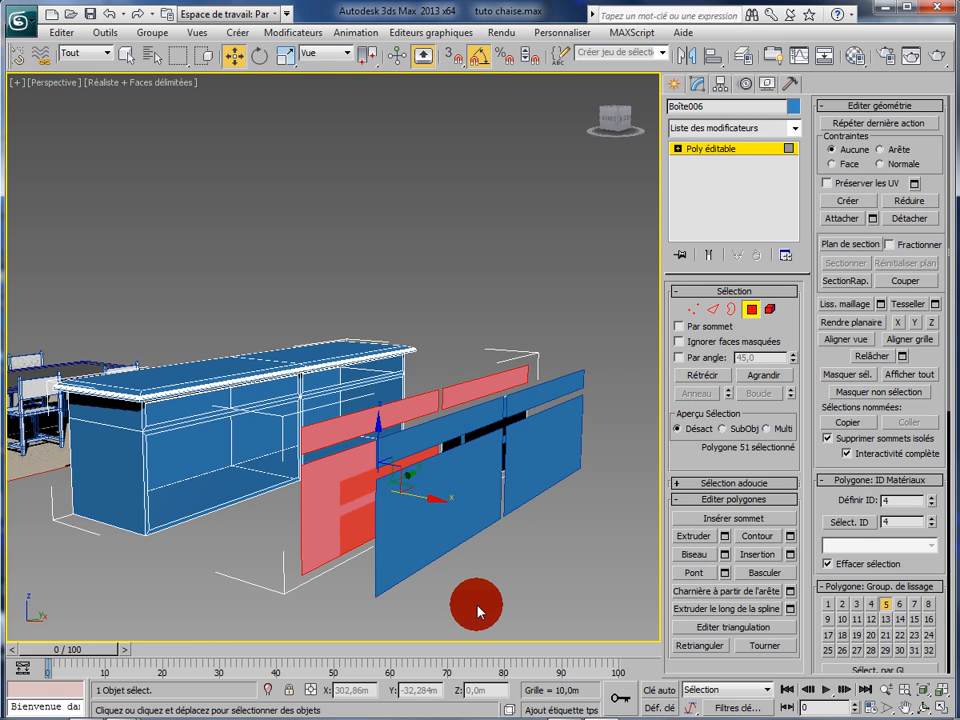
alt+middle_drag(517, 603, 517, 596)
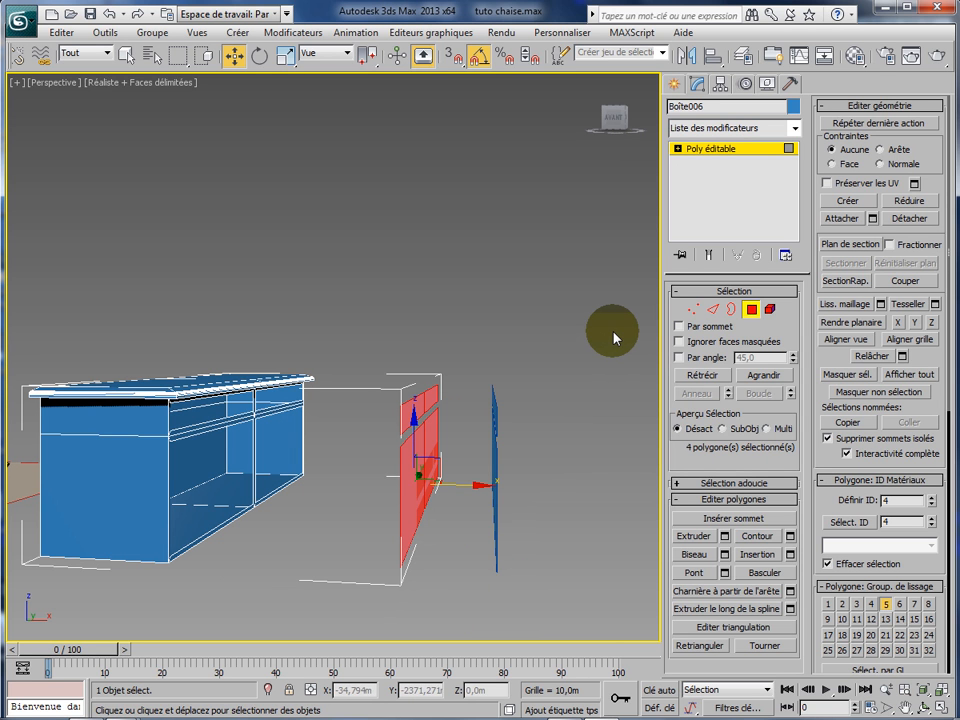
key(Delete)
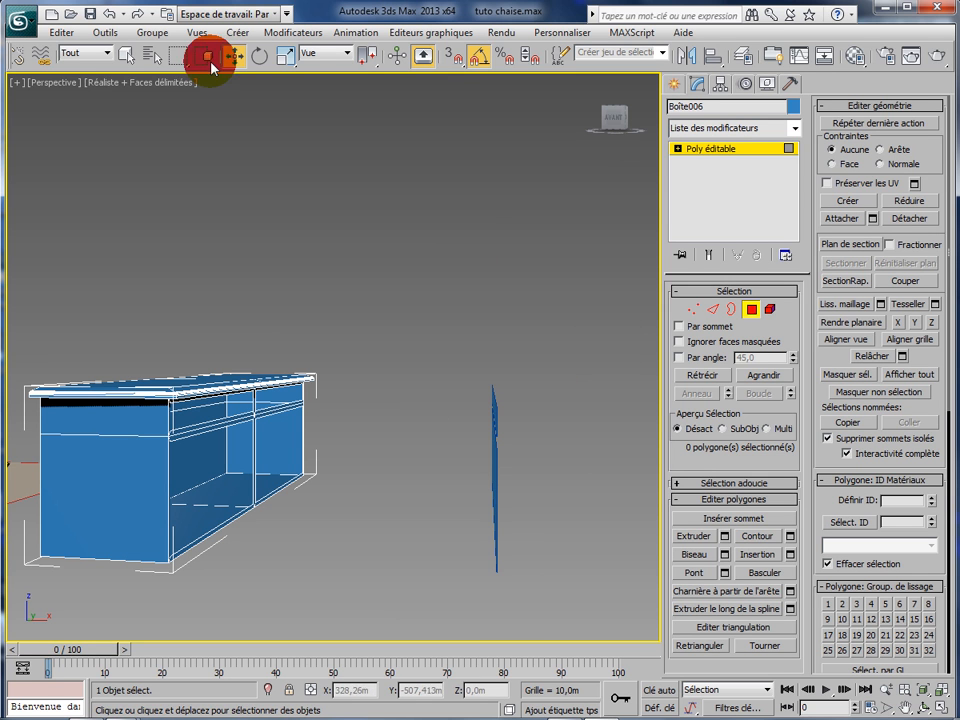
Leave polygon level and move the furniture body along X to about 169.4 m, towards the separate front panels
click(128, 60)
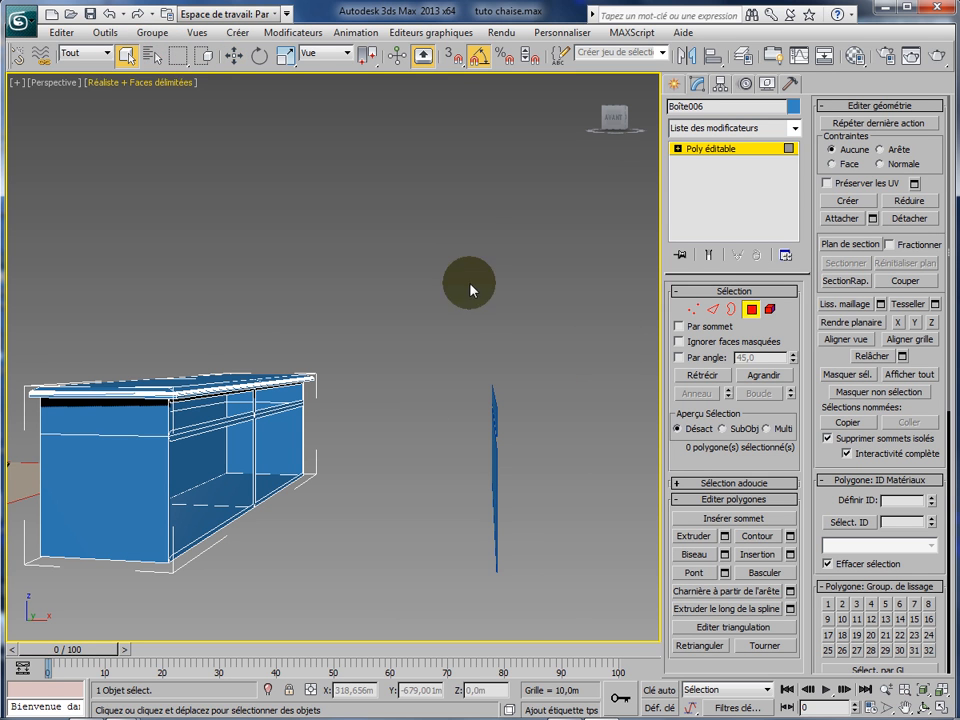
drag(464, 293, 561, 594)
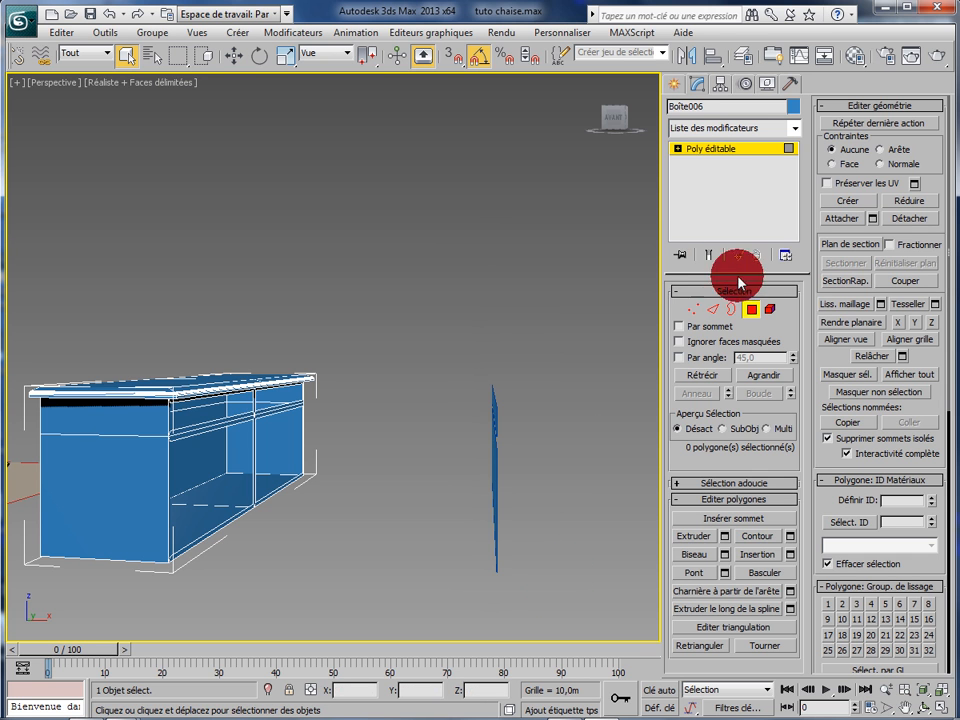
click(713, 152)
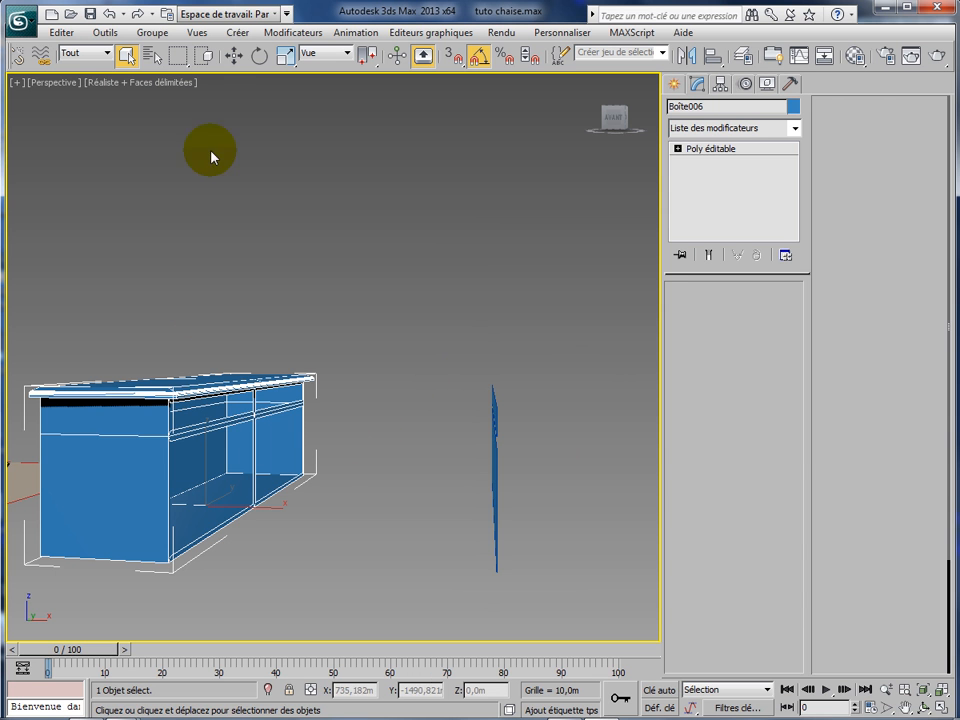
click(233, 55)
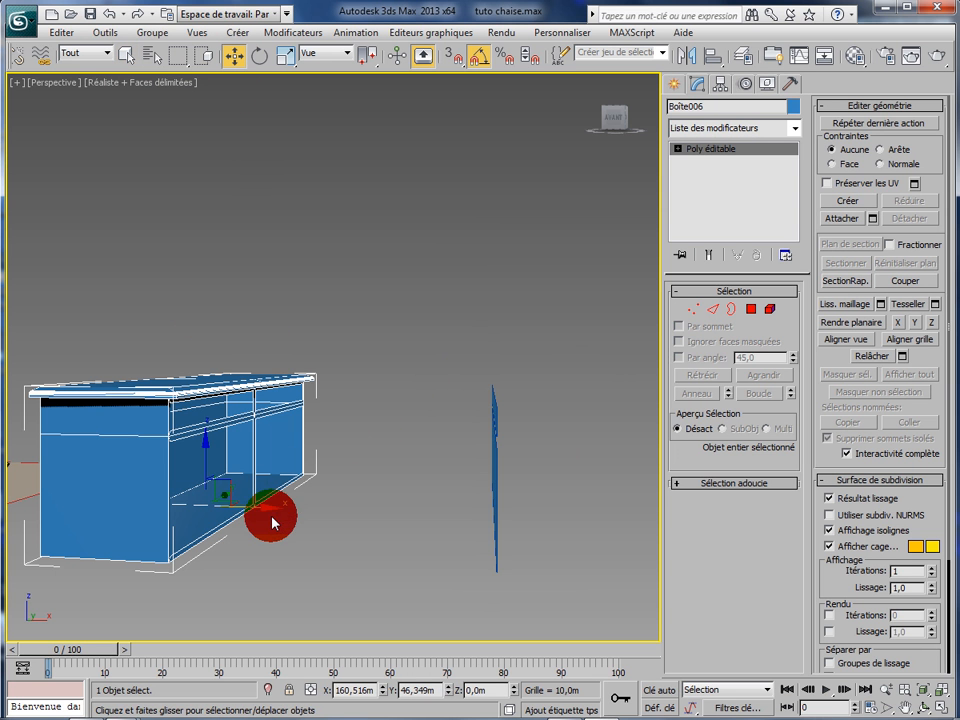
drag(273, 495, 288, 516)
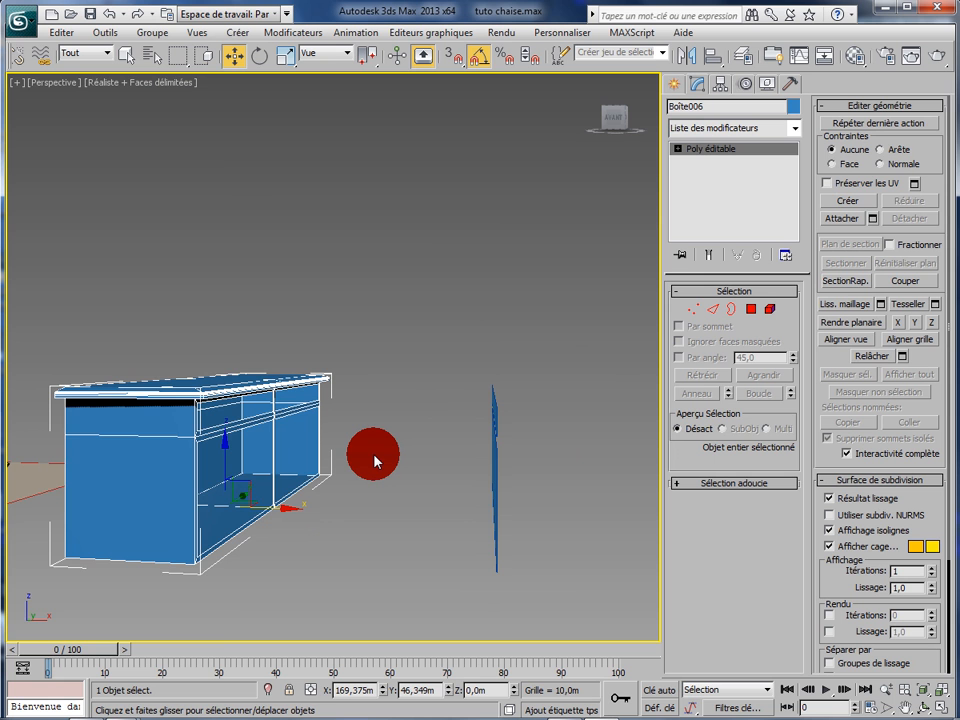
Add a Coque (Shell) modifier to the furniture body and set its outer amount to 0 m
scroll(374, 461, up, 4)
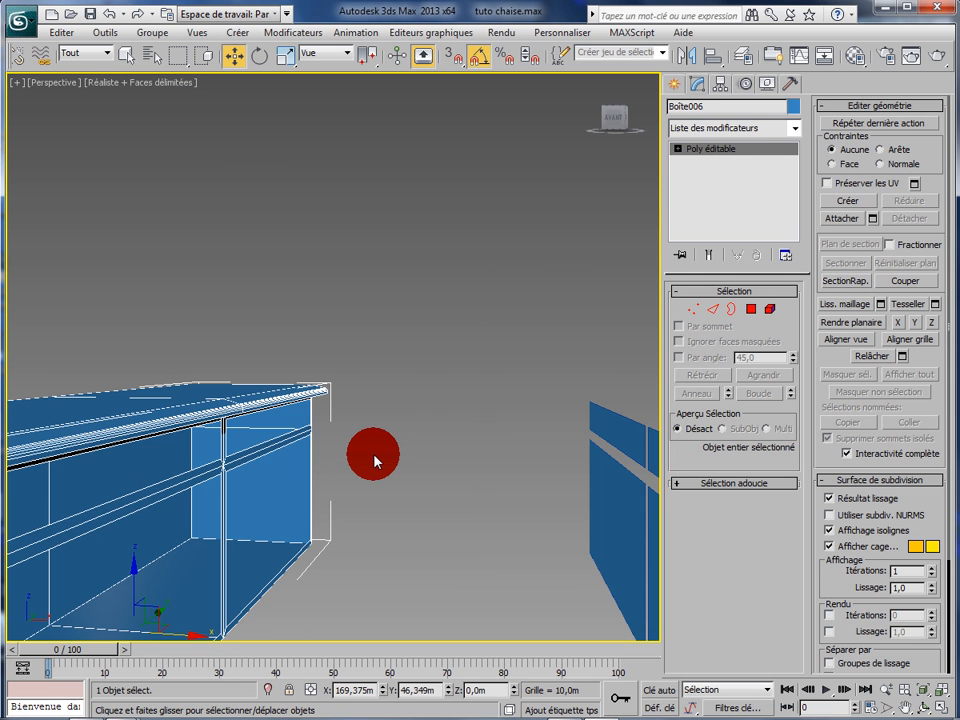
scroll(400, 446, up, 4)
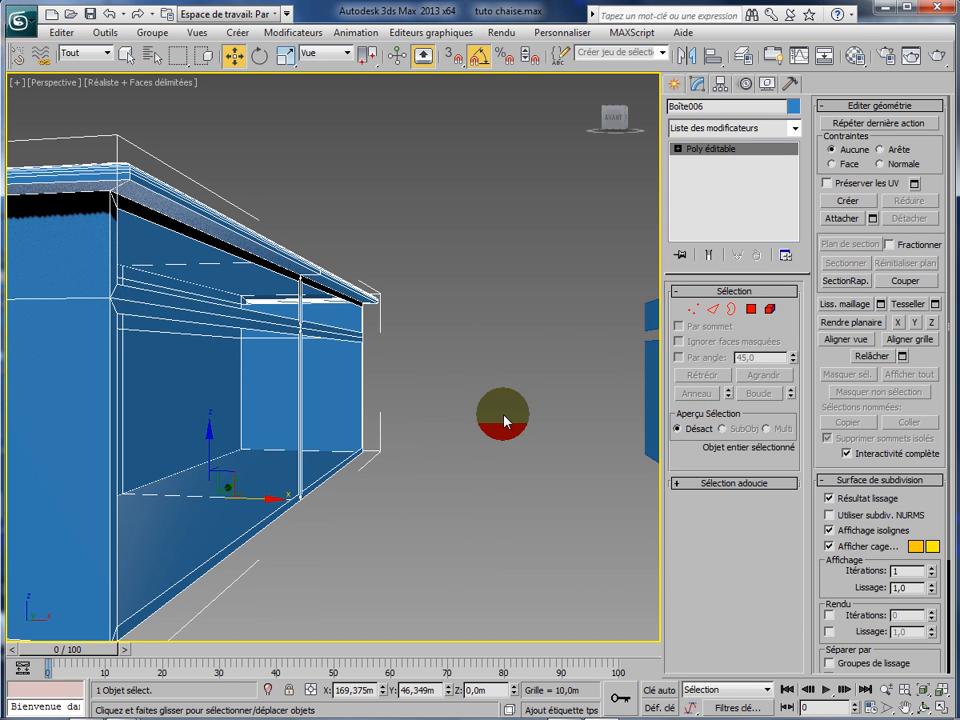
click(793, 131)
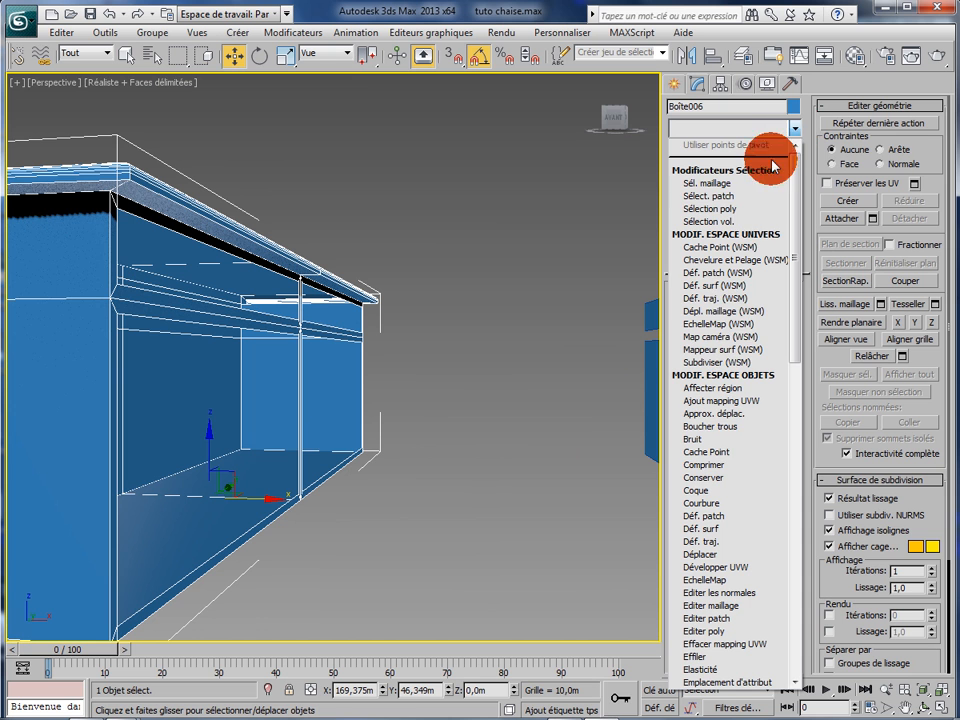
click(705, 491)
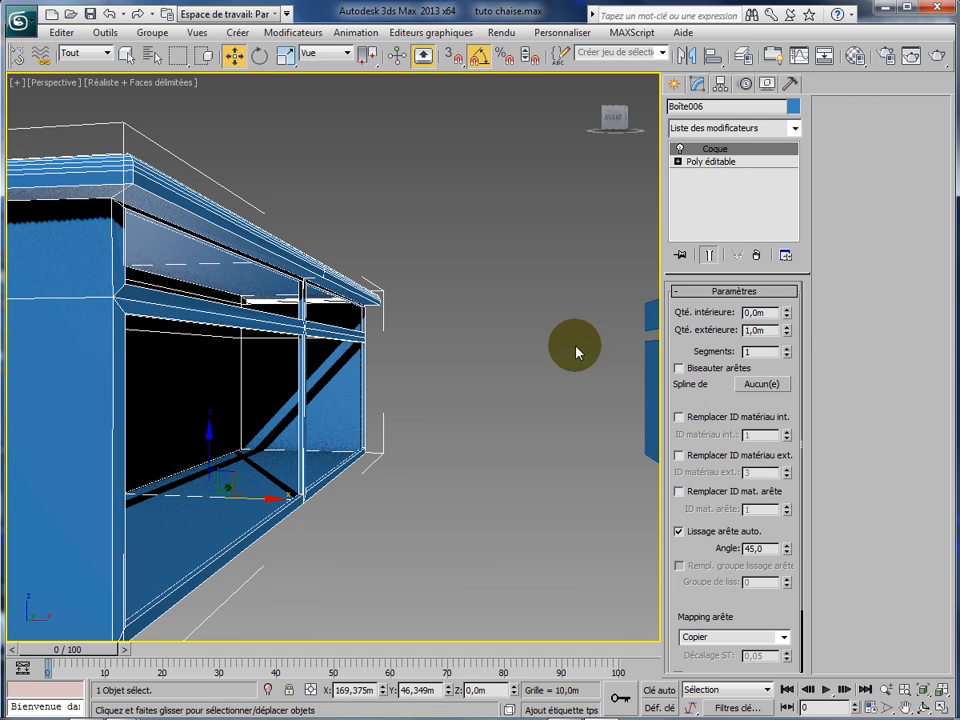
drag(698, 339, 790, 338)
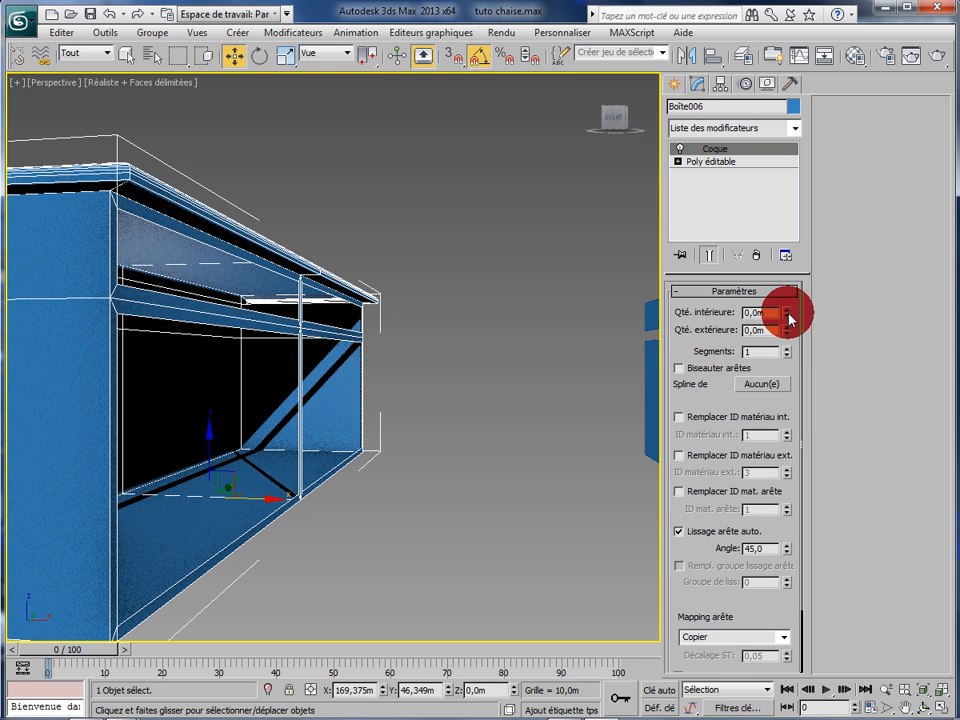
click(499, 410)
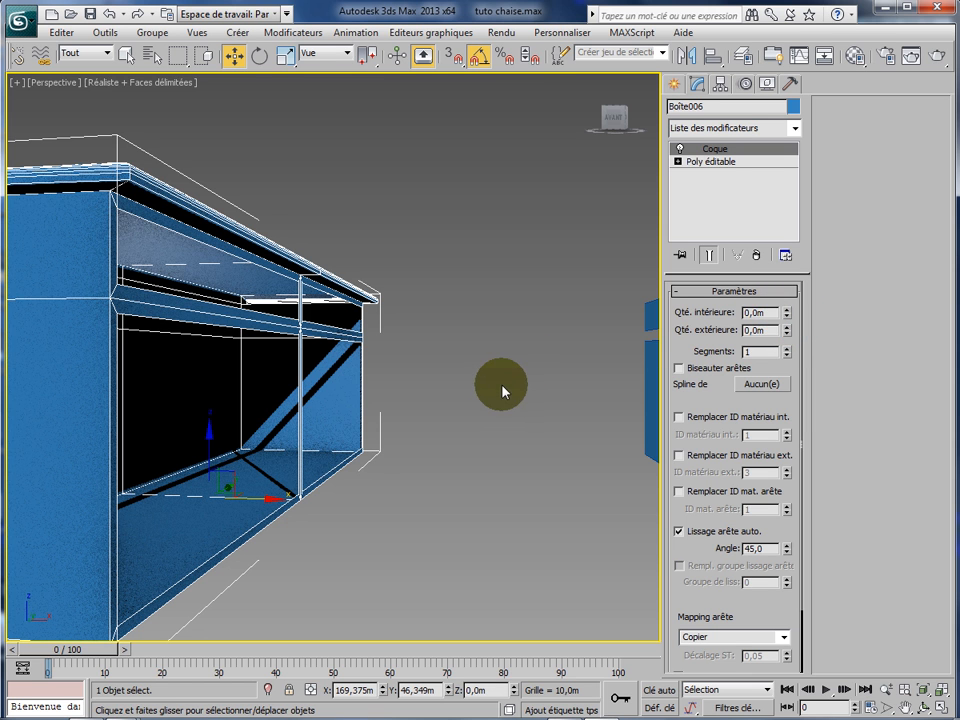
Set the inner amount of the furniture body's Coque modifier to 1.05 m to thicken its walls inward
click(280, 267)
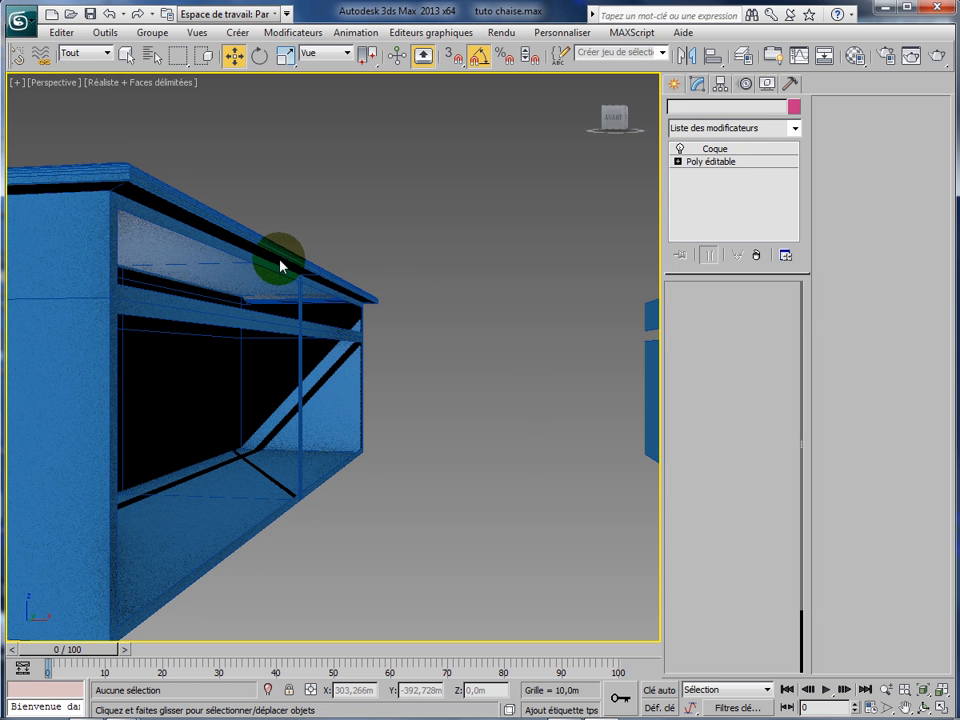
click(715, 149)
click(788, 312)
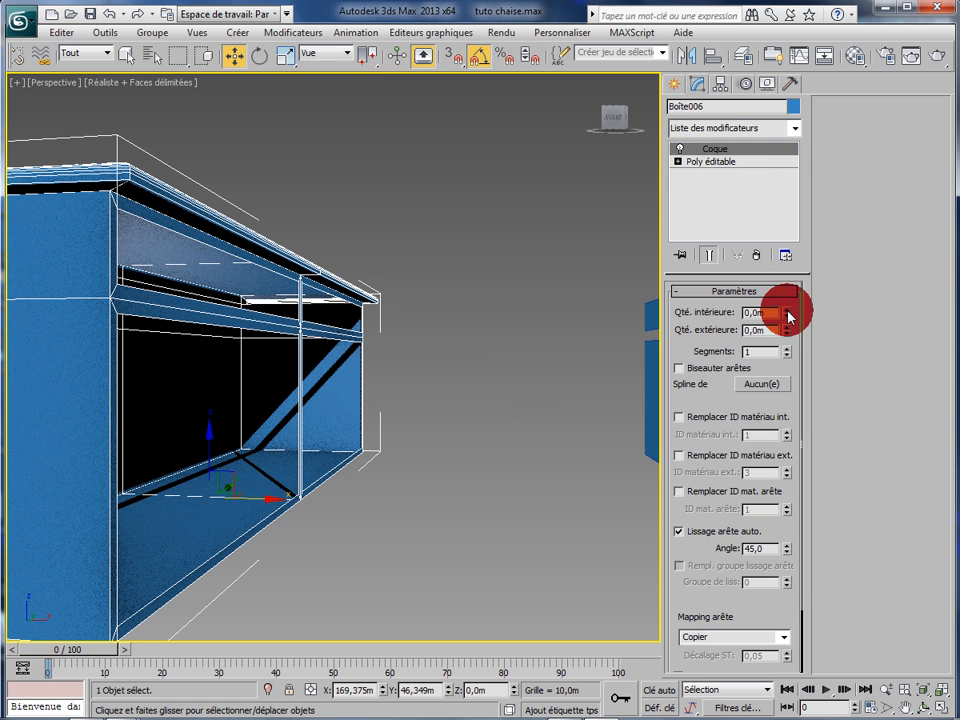
drag(788, 314, 793, 225)
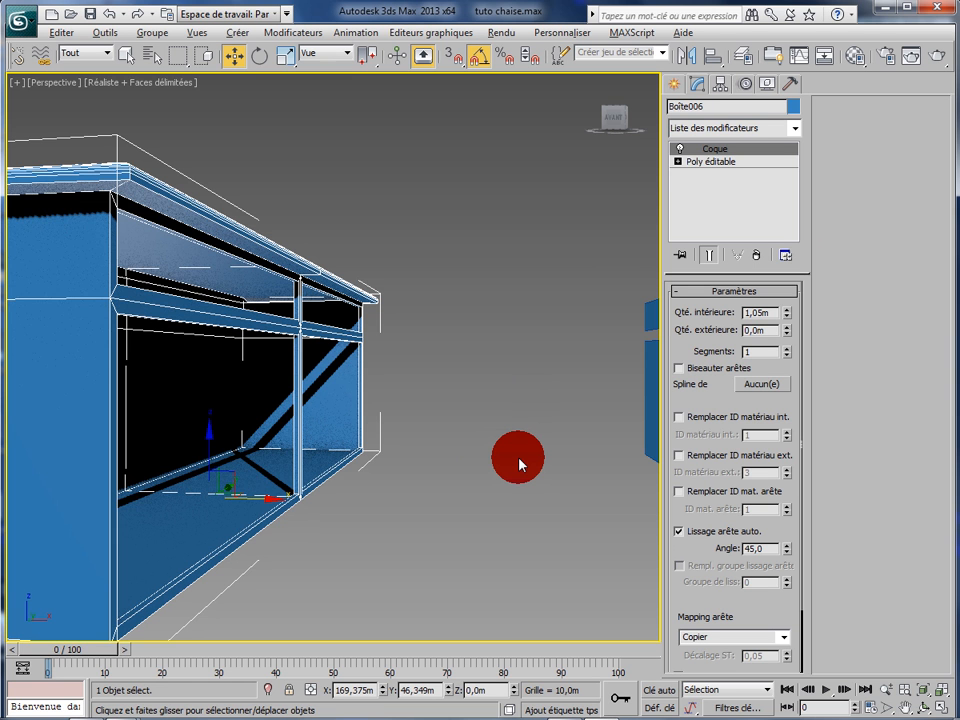
alt+middle_drag(519, 463, 493, 461)
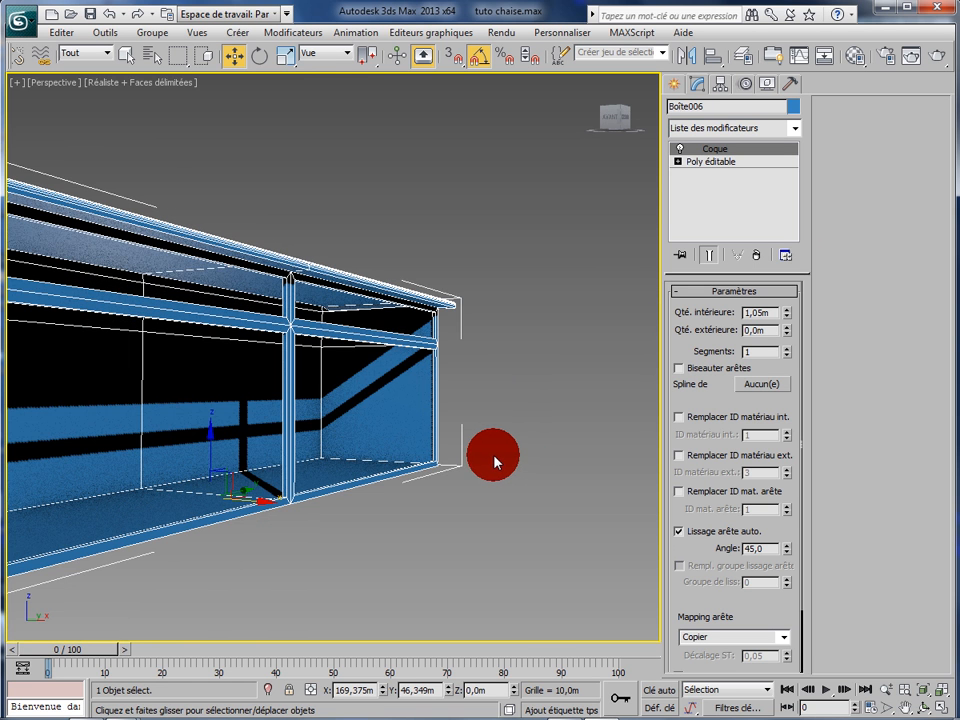
scroll(493, 461, up, 3)
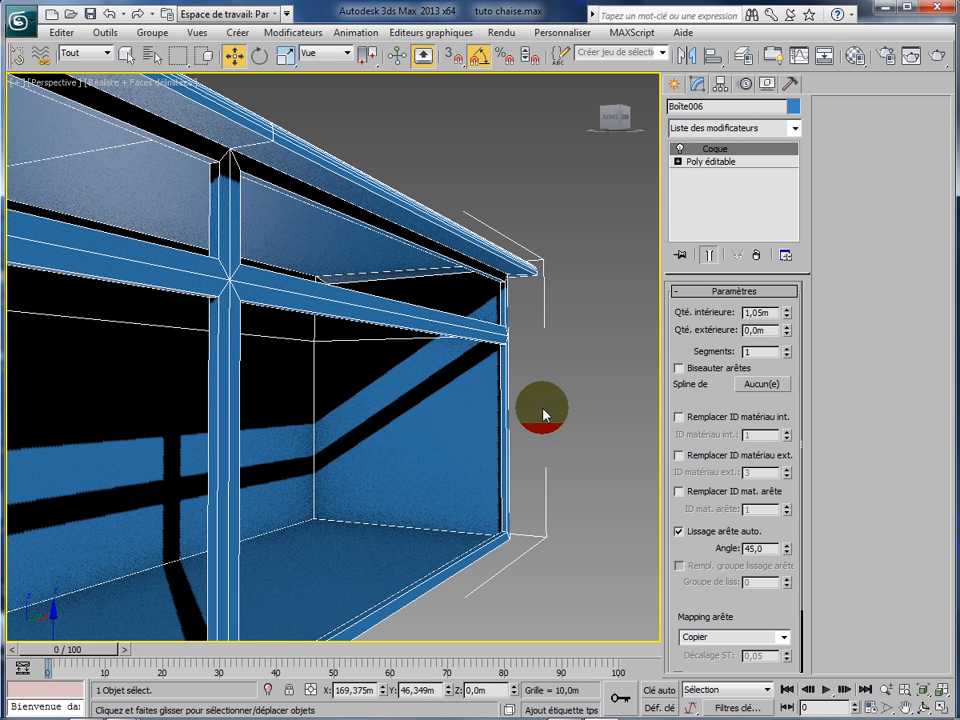
scroll(563, 426, down, 10)
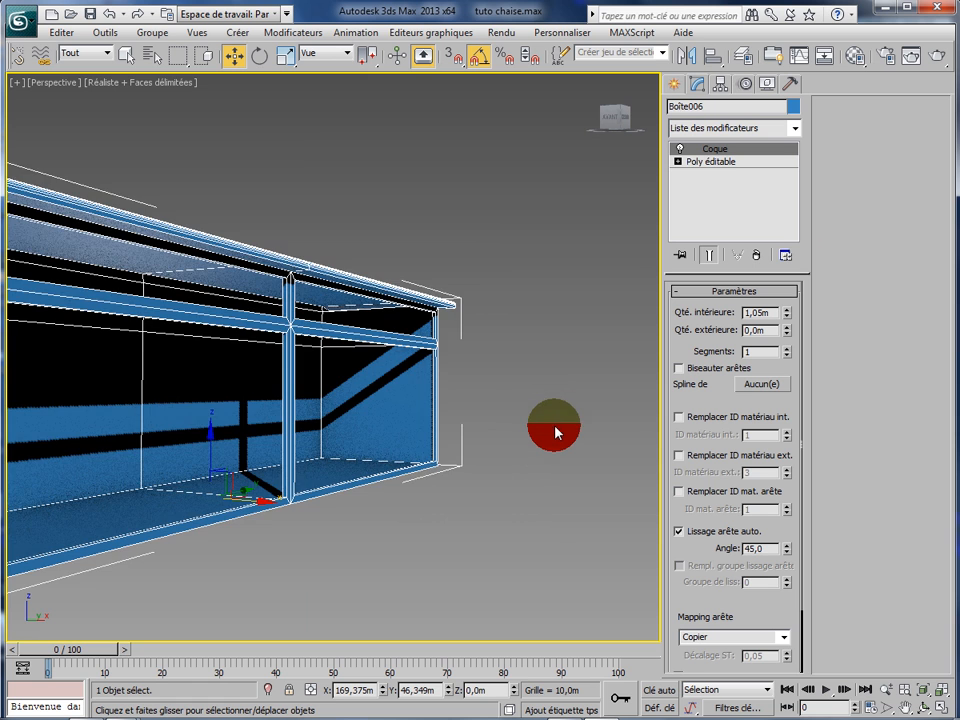
scroll(555, 435, up, 3)
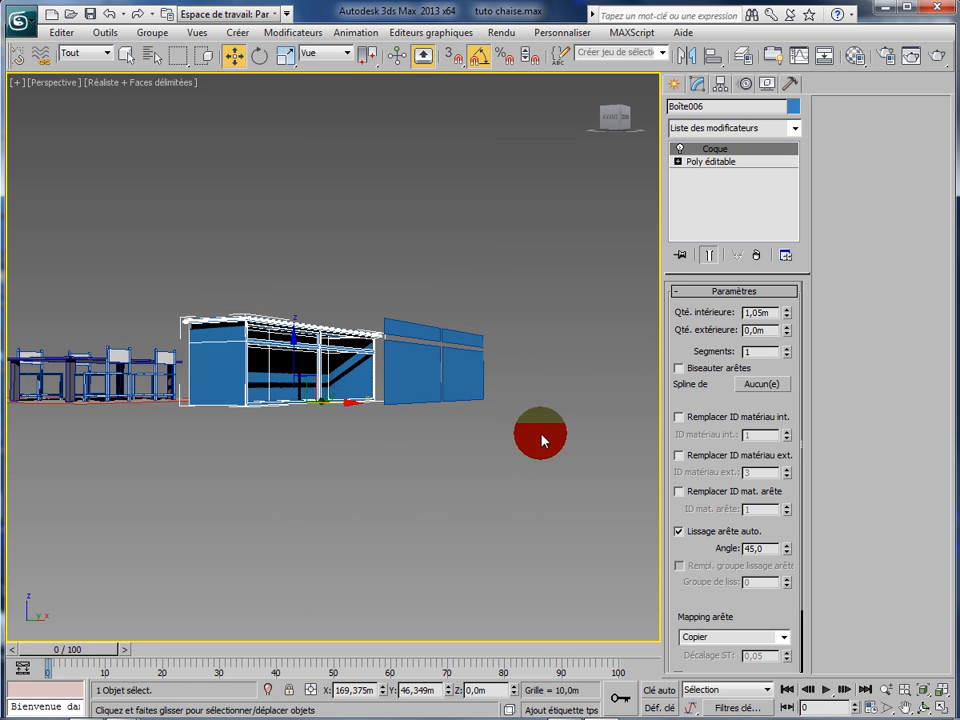